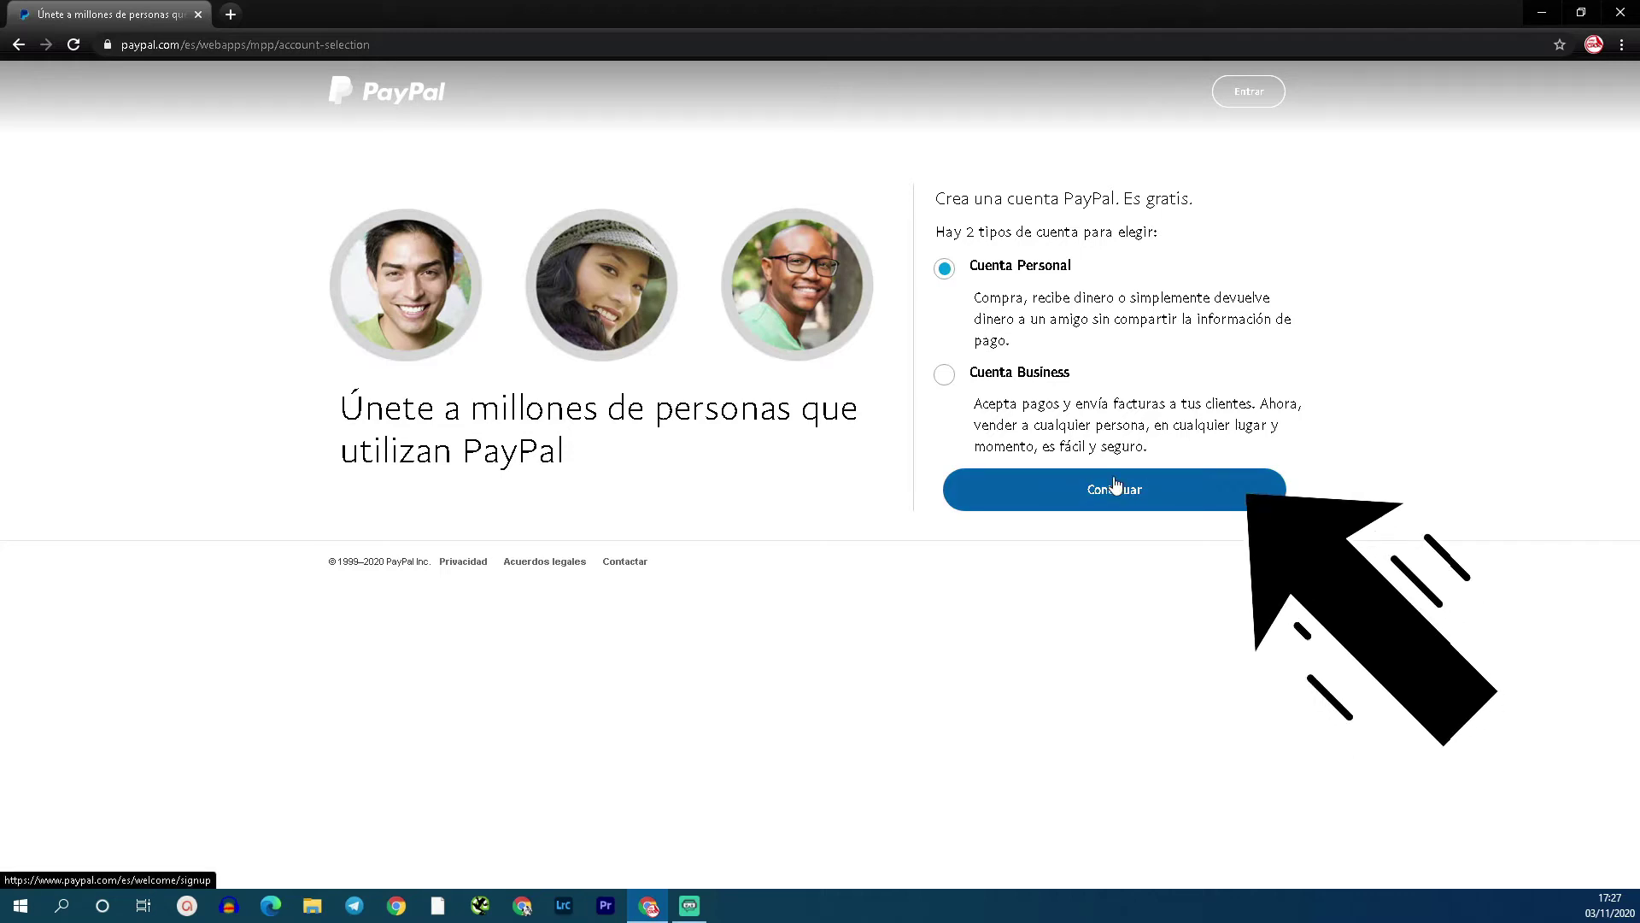
Continue with the personal account, submit the mobile number, and enter the six-digit SMS security code
click(1179, 502)
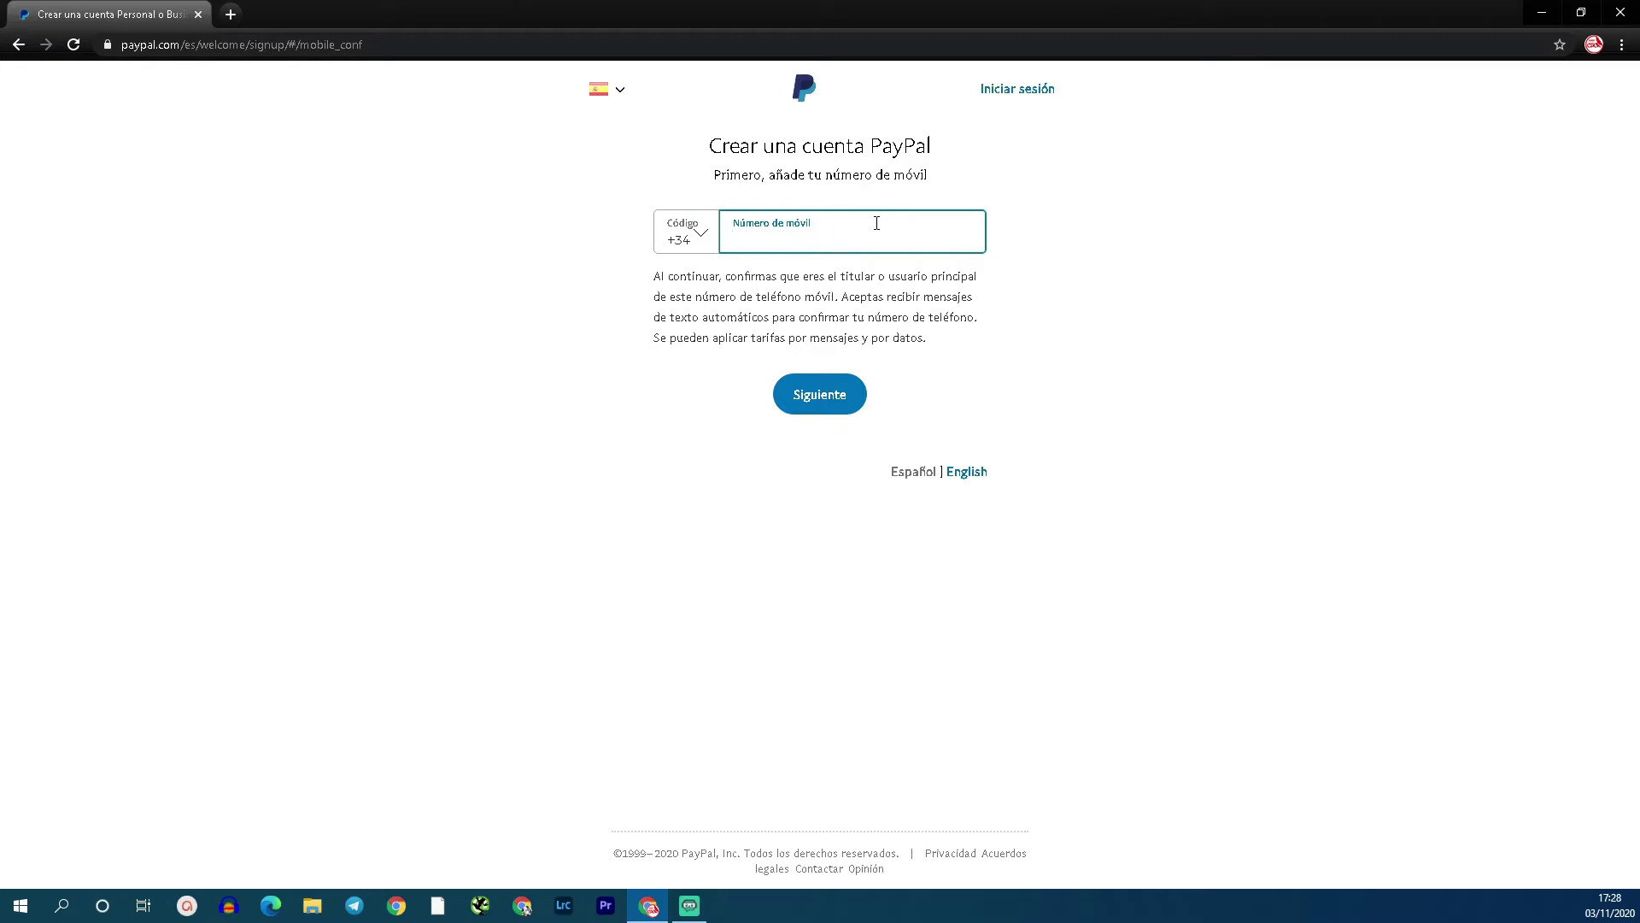
click(844, 398)
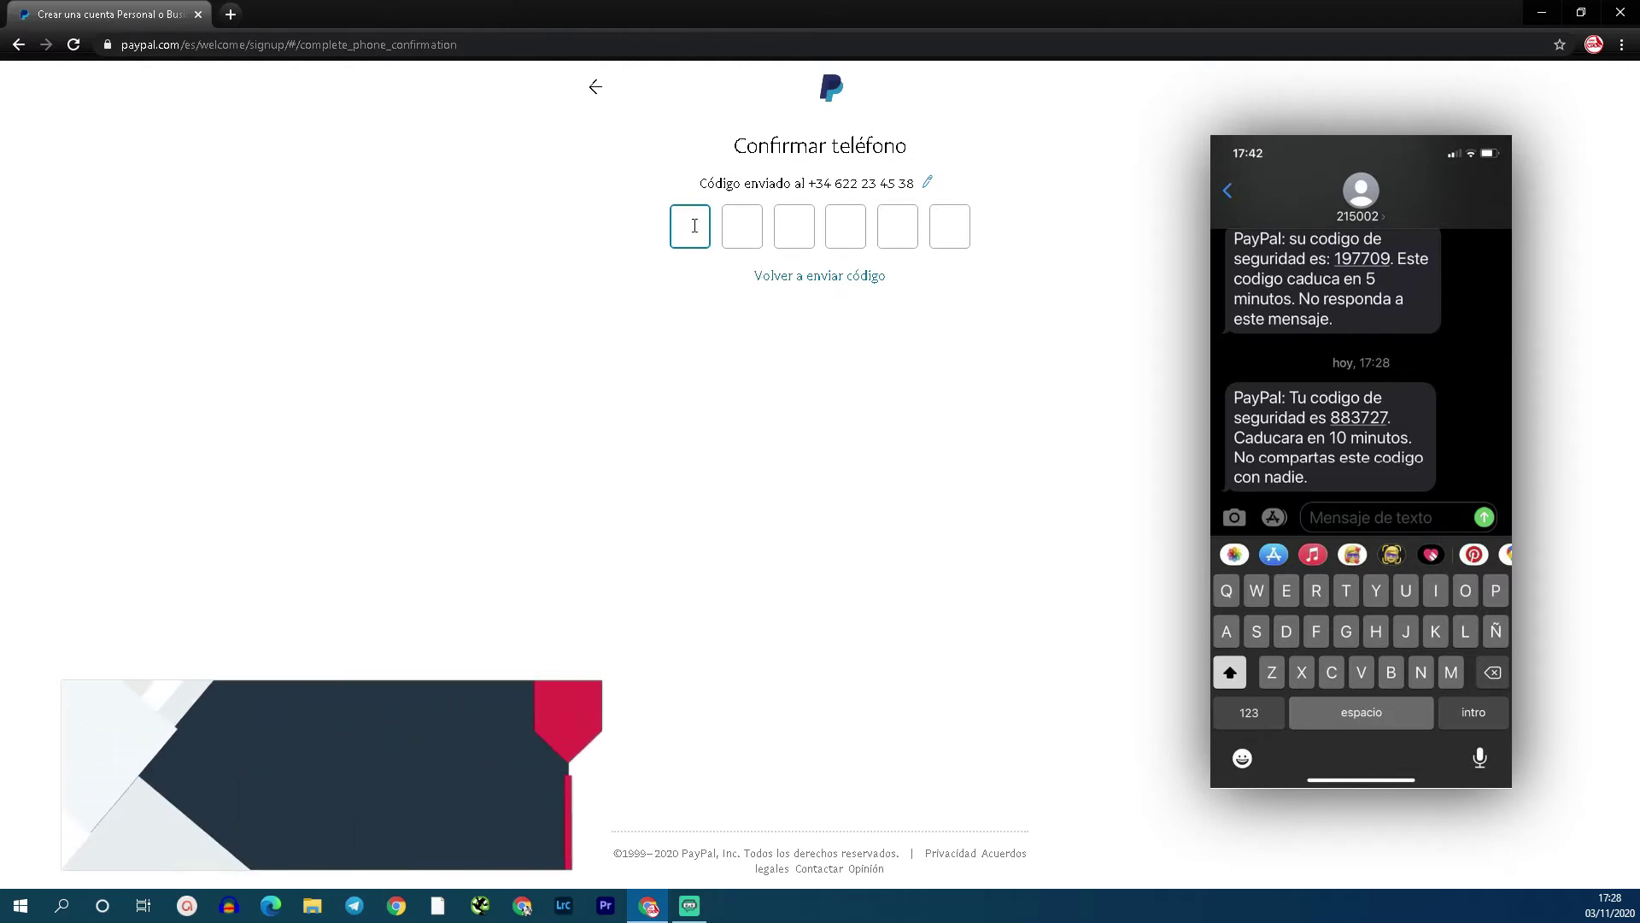
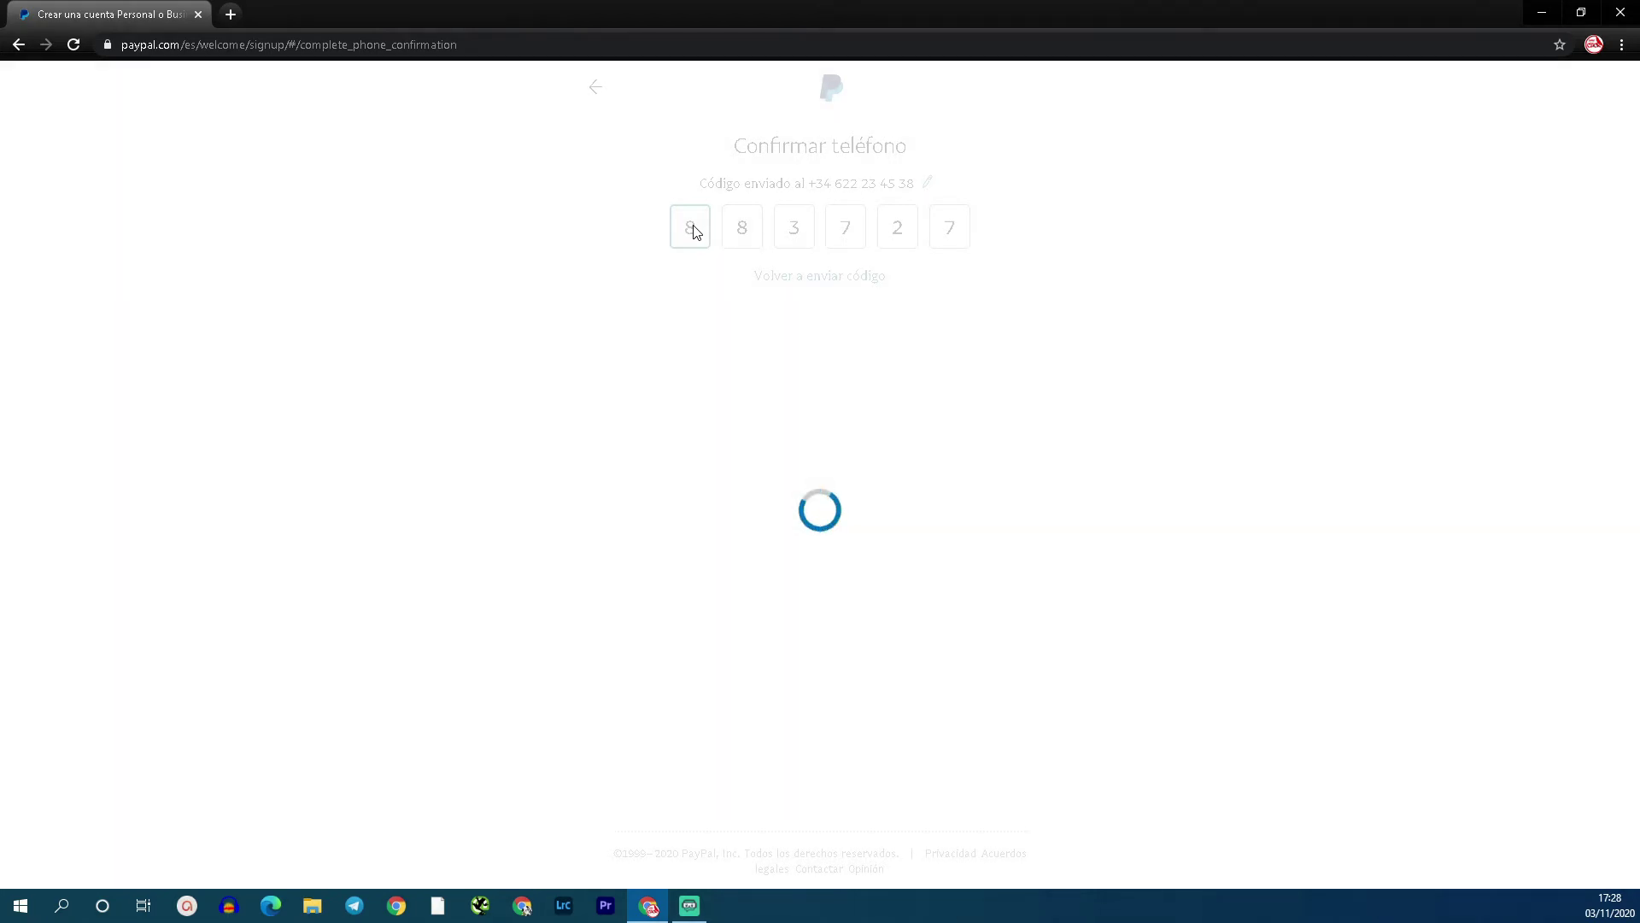
Enter the e-mail address and the first name in the profile form
click(695, 226)
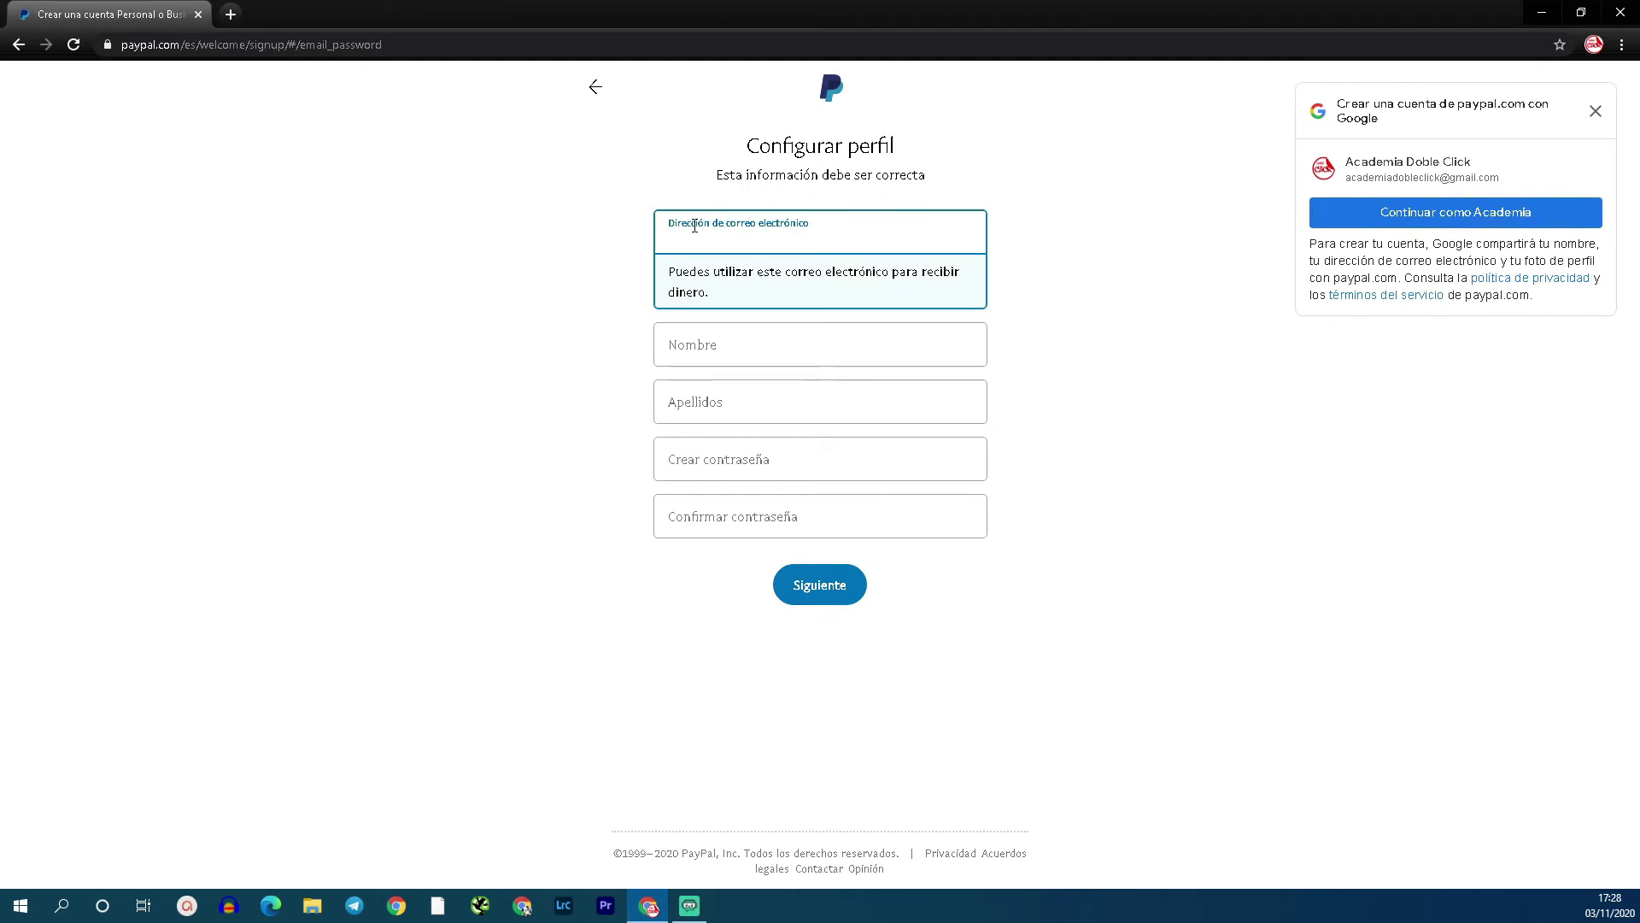
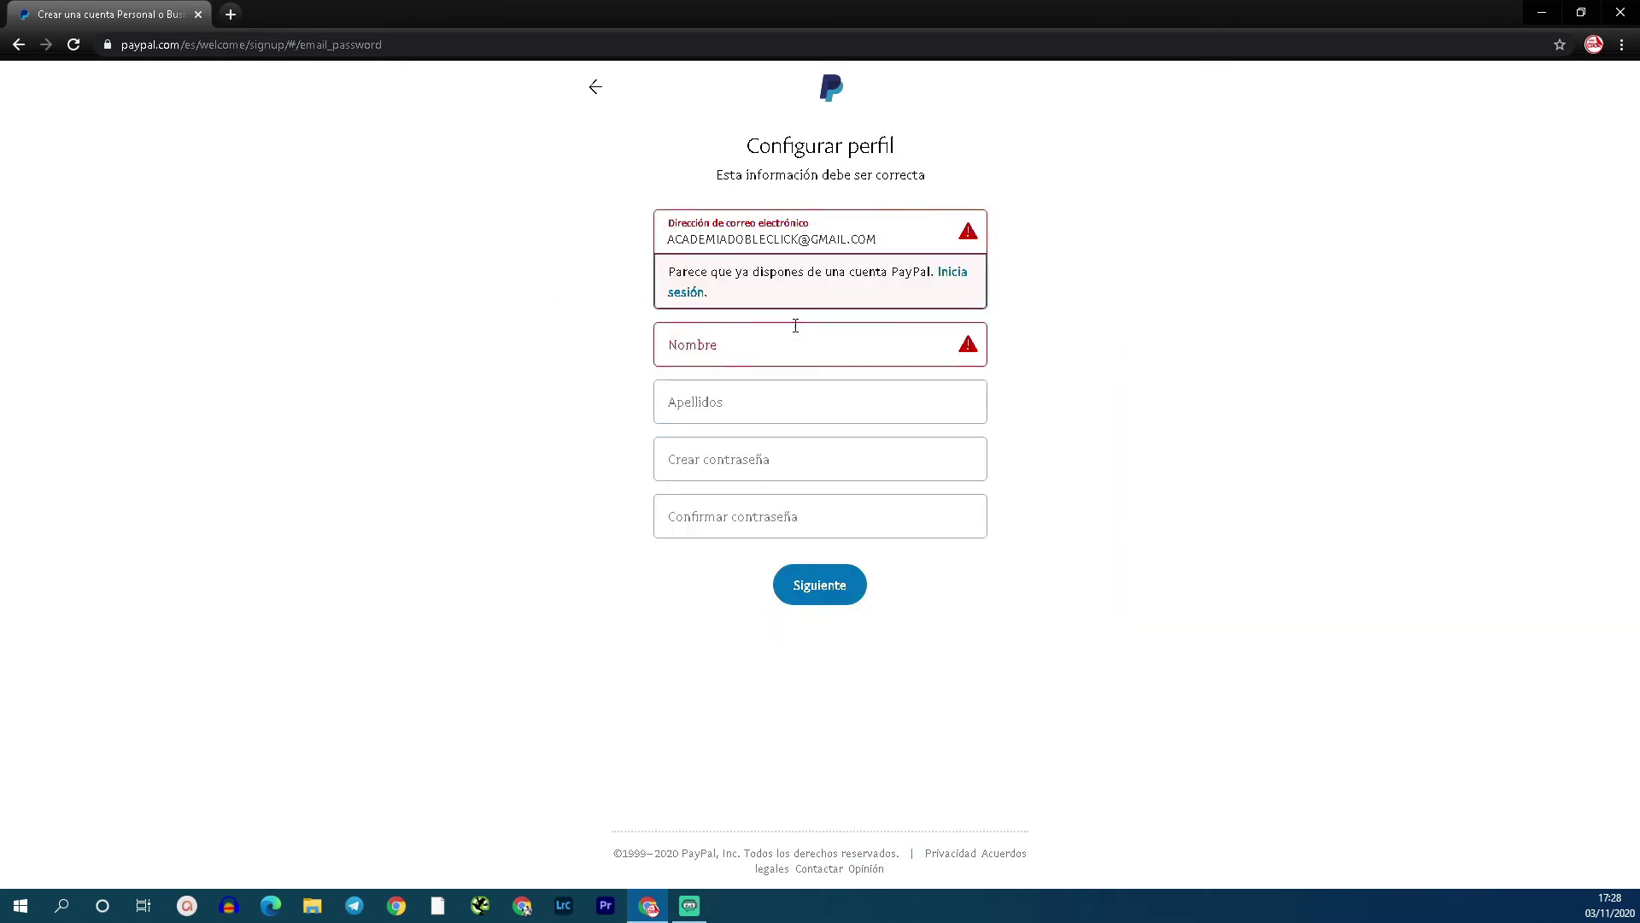
click(798, 359)
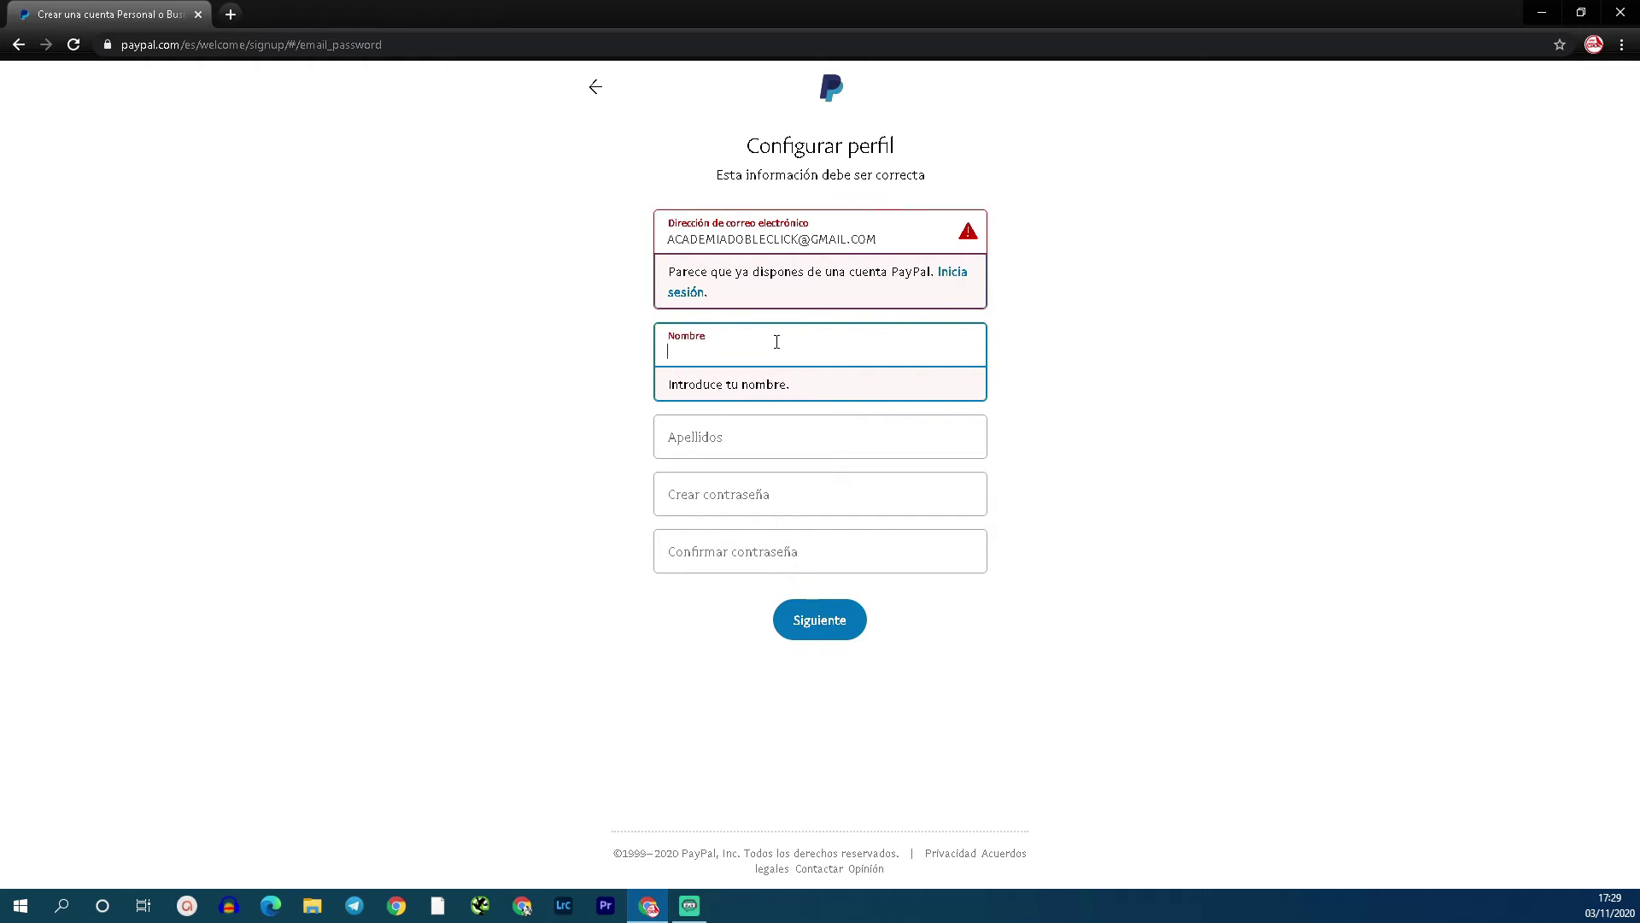
text(da)
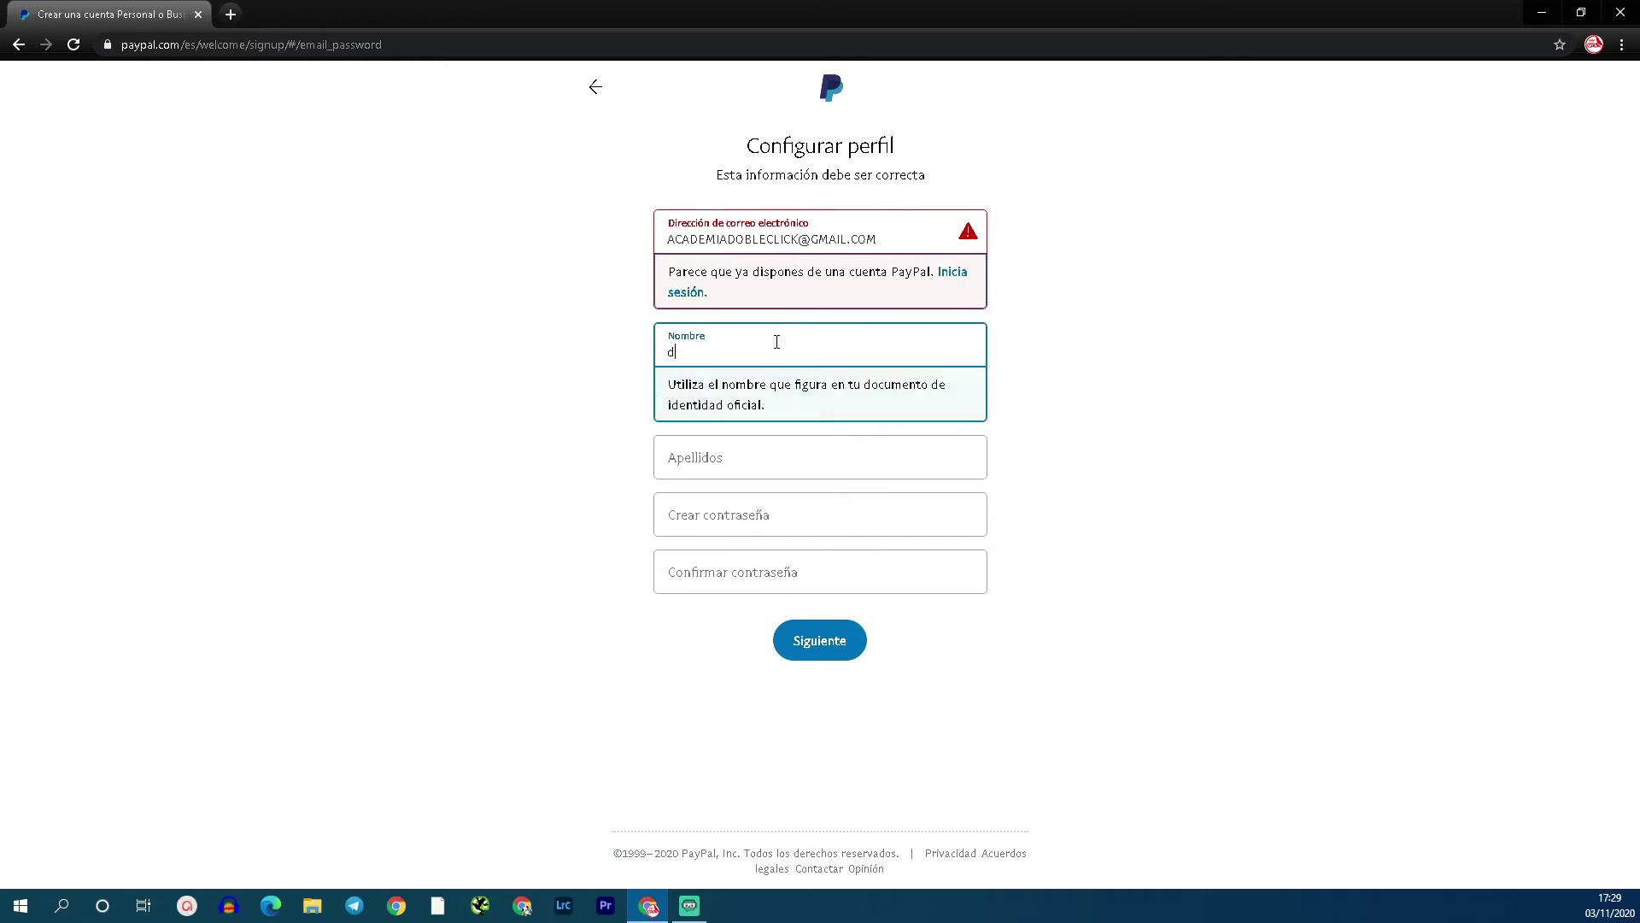
key(BackSpace)
key(BackSpace)
text(Davi)
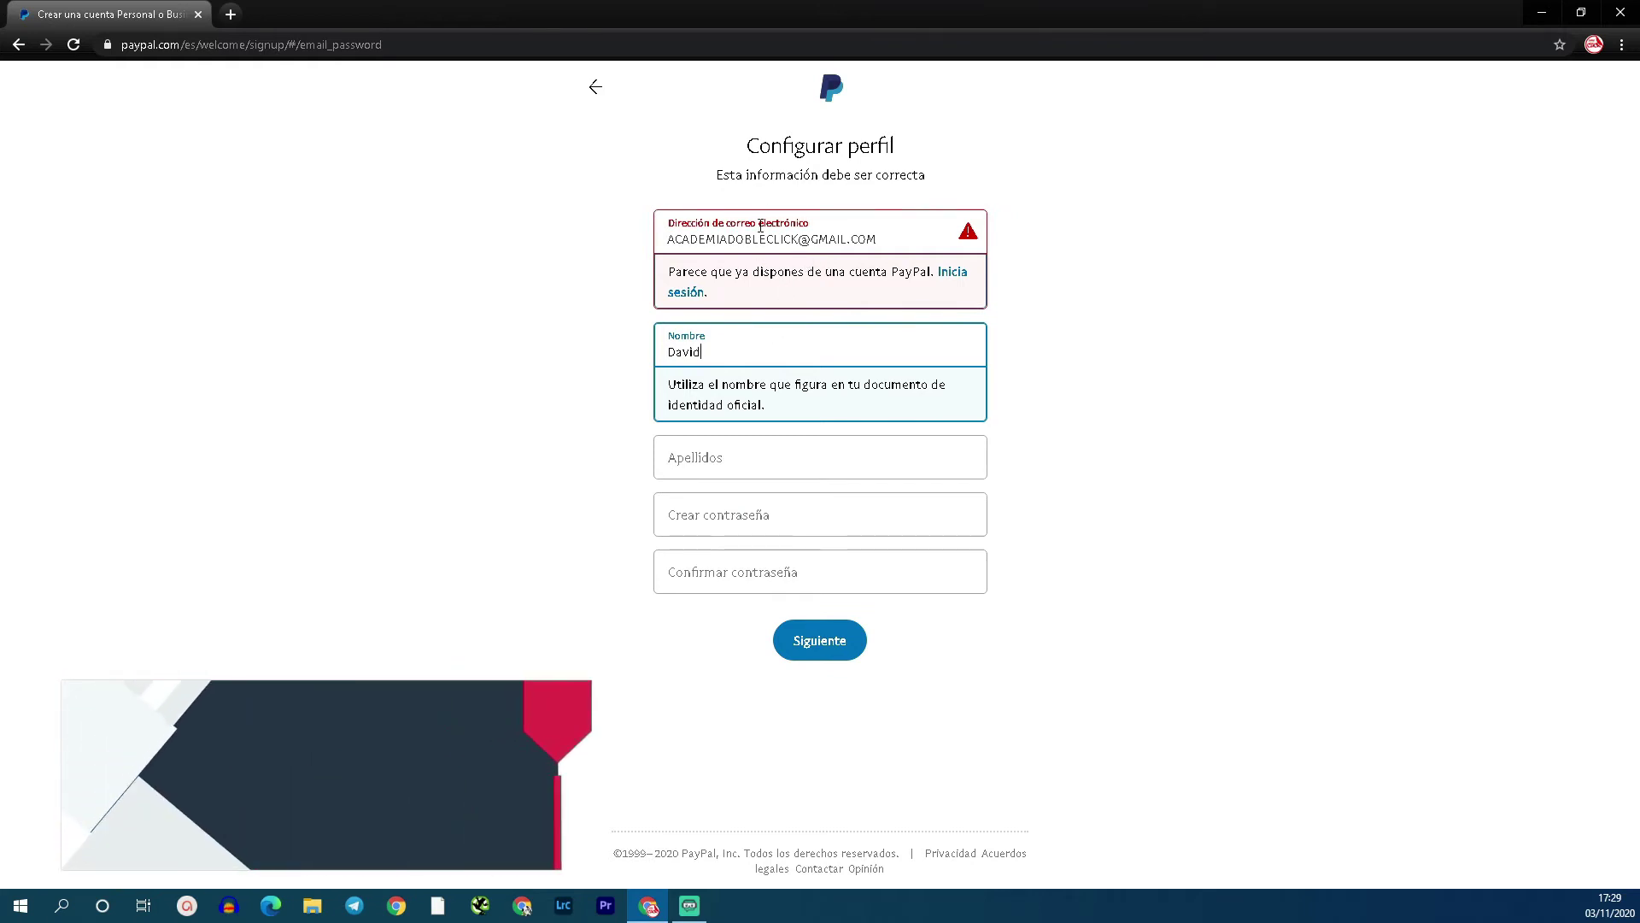
Correct the e-mail address's name part and enter the surnames
drag(790, 240, 647, 244)
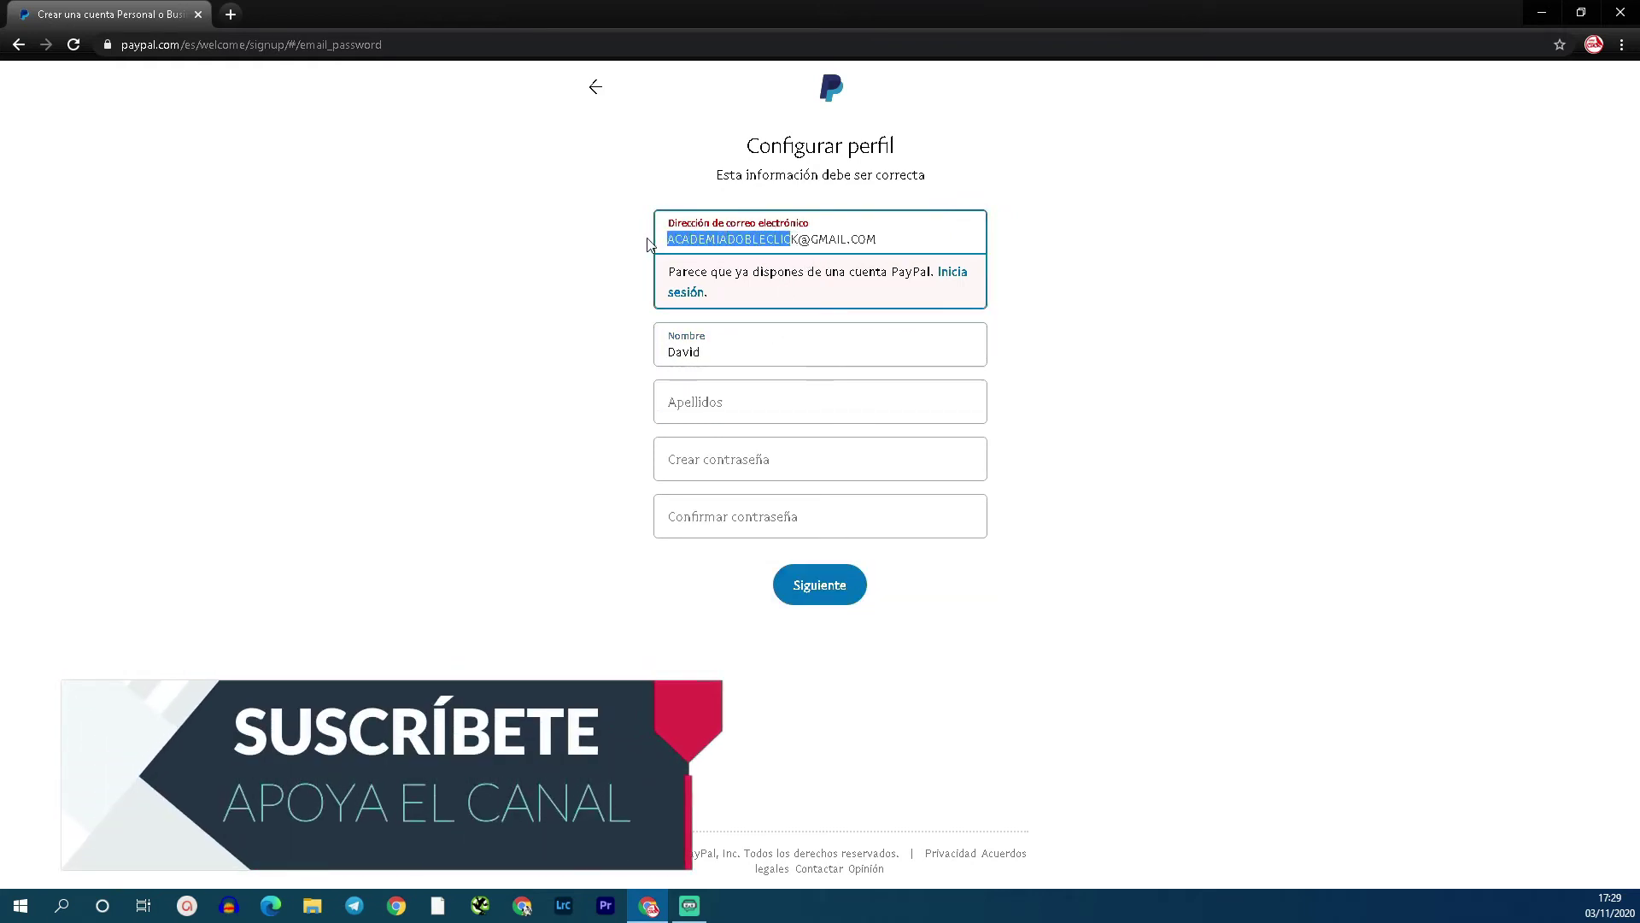
key(BackSpace)
key(BackSpace)
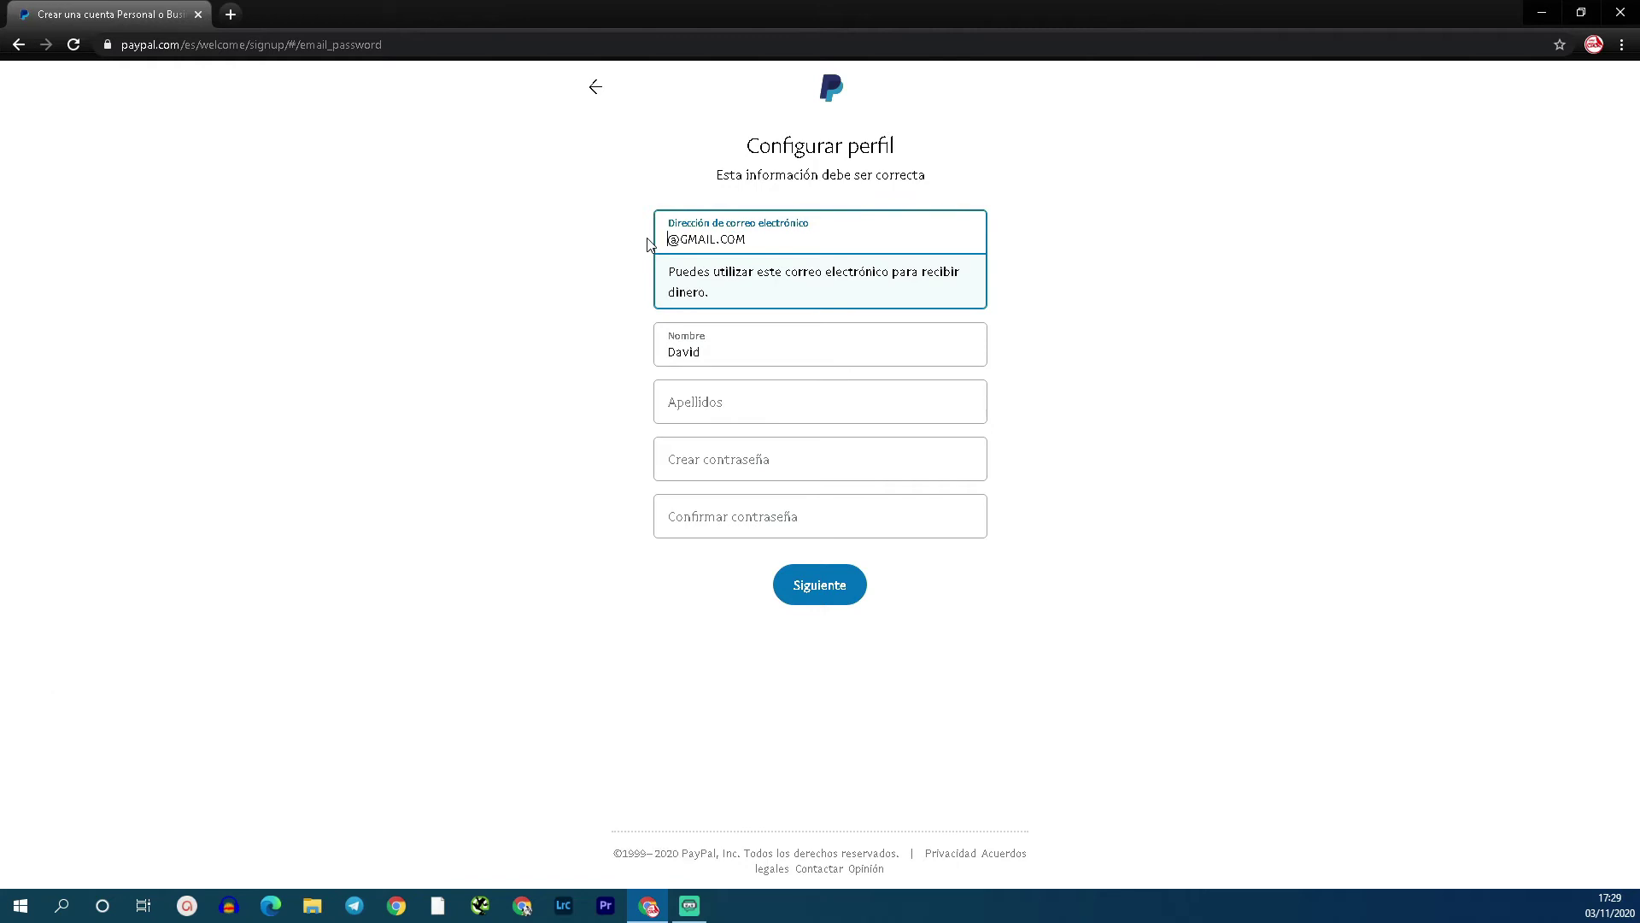
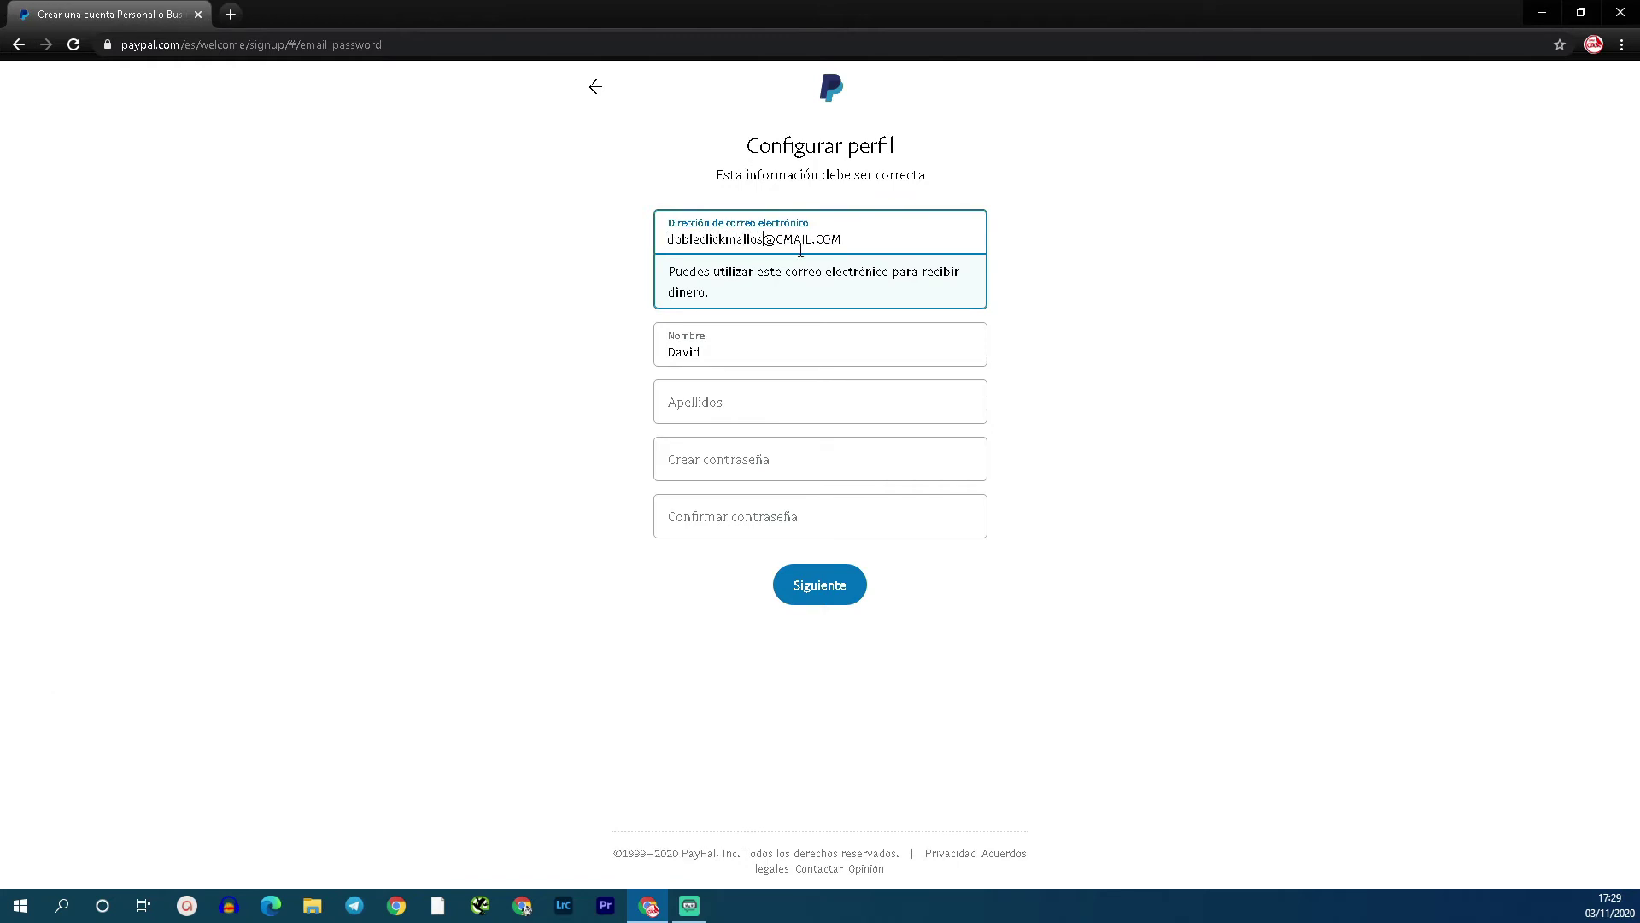
click(815, 360)
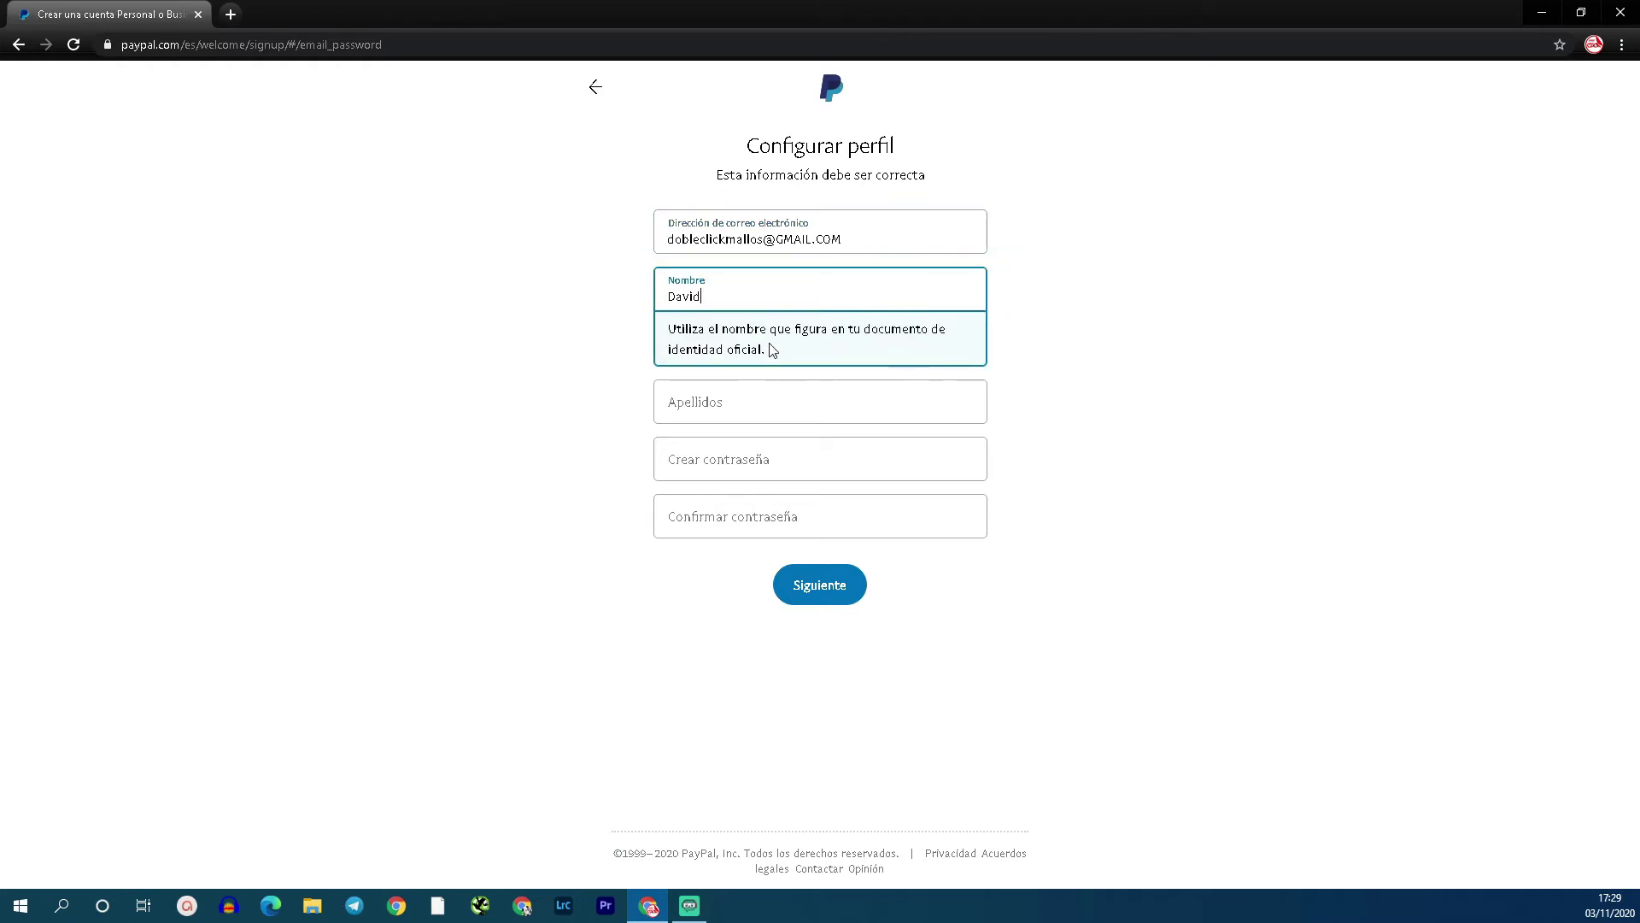
click(771, 410)
Enter the new password in Crear contraseña and move to the confirmation field
click(872, 415)
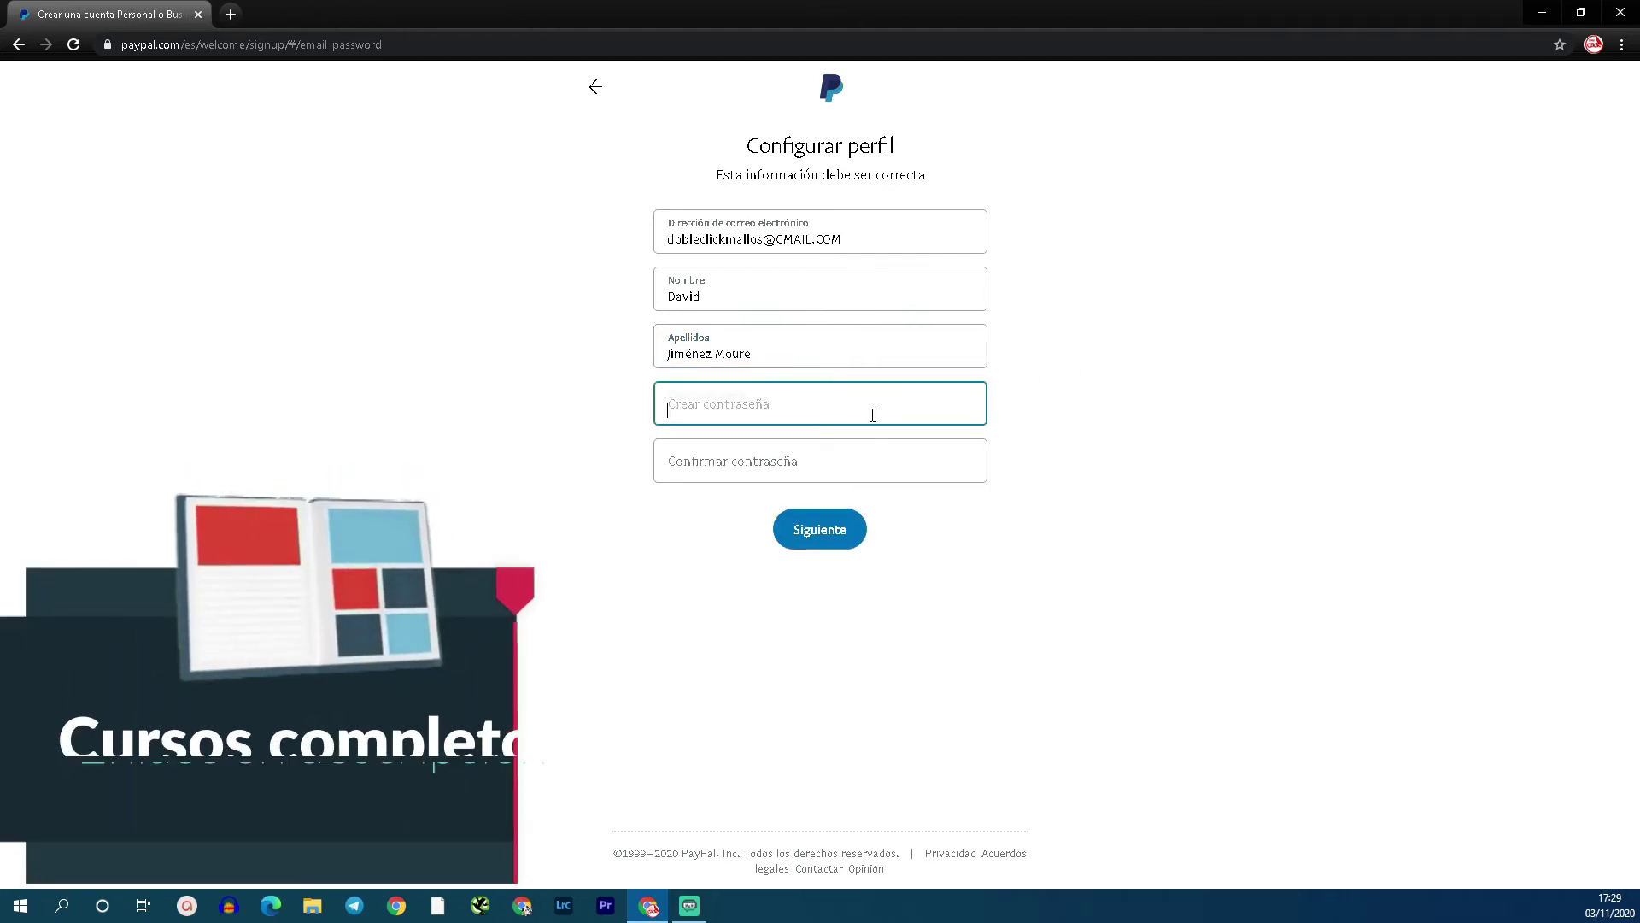
text(******)
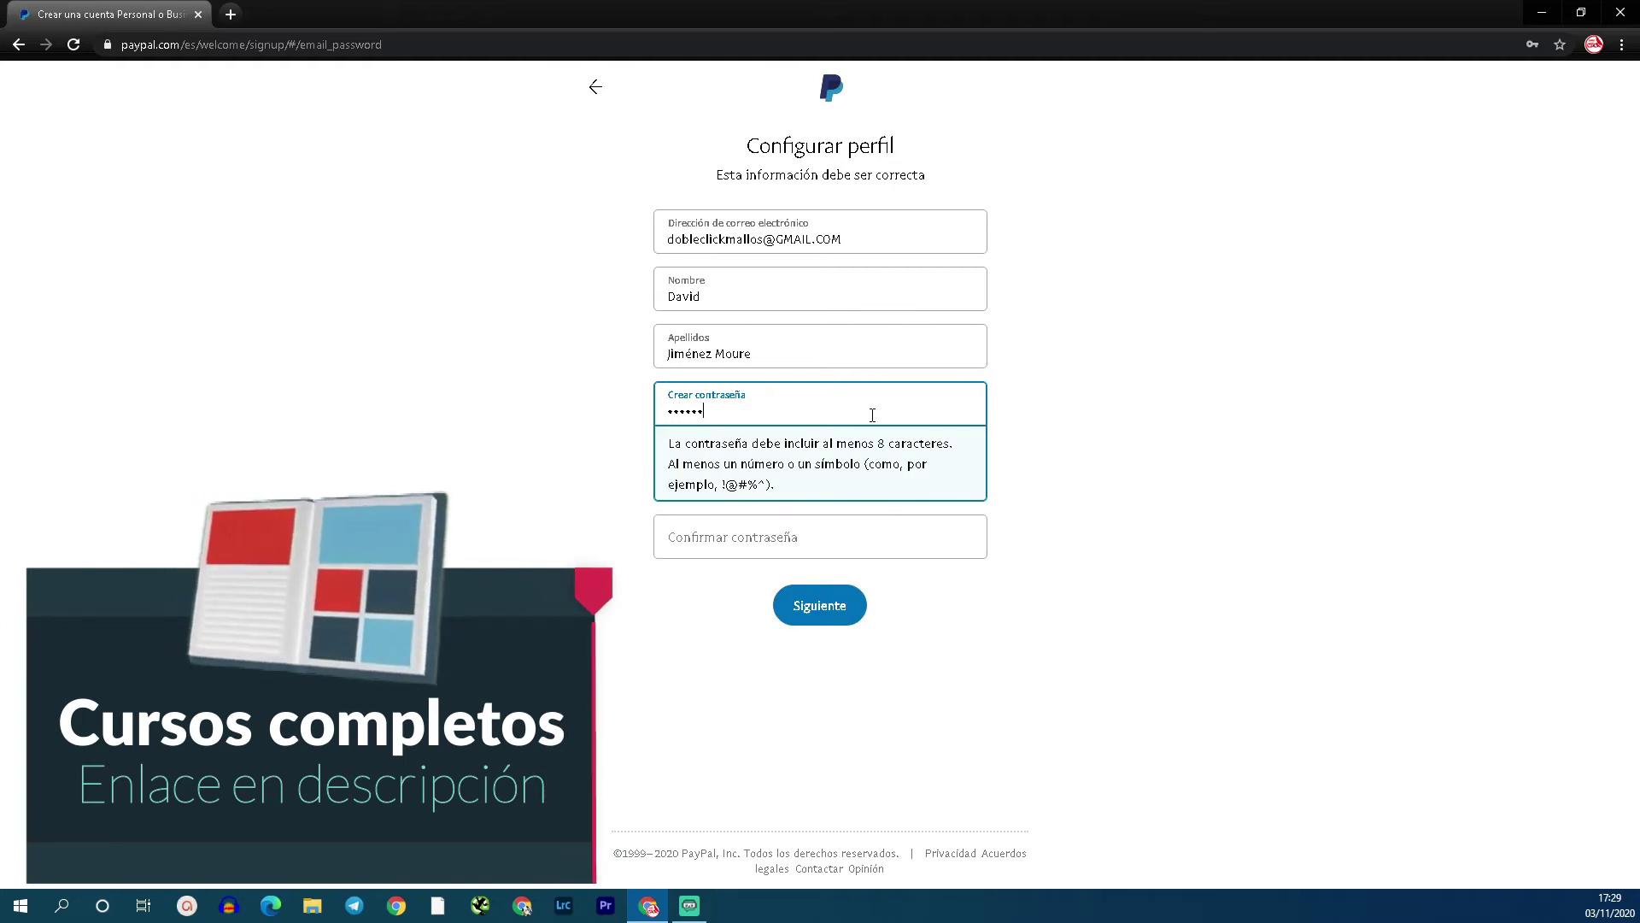
text(*******)
key(Tab)
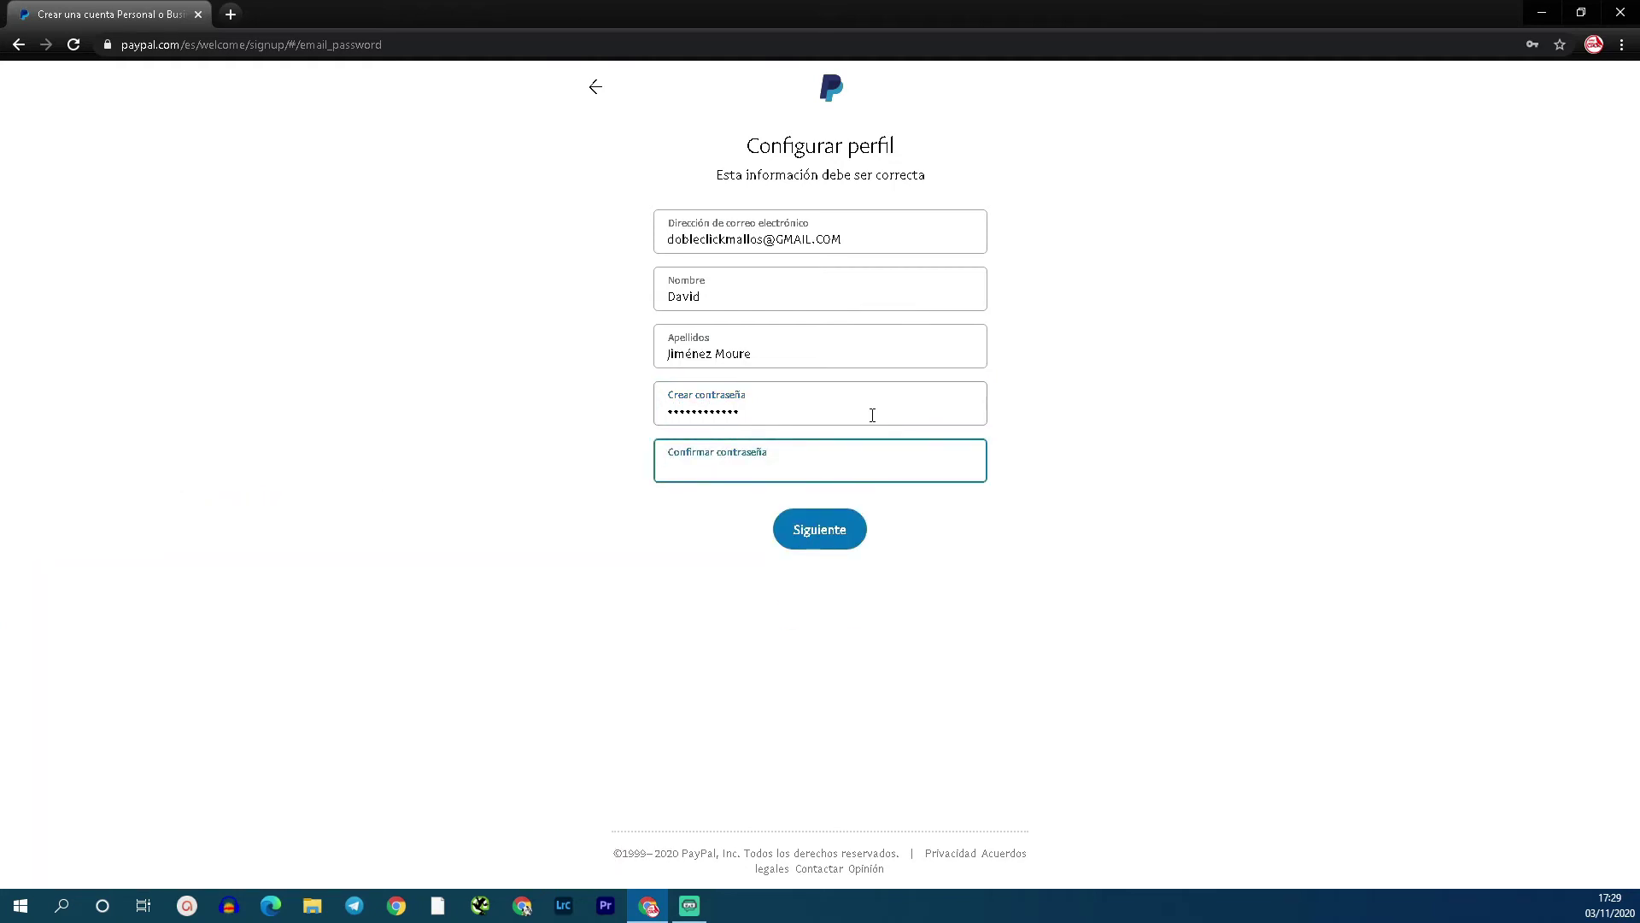
text(*************)
Submit the profile and fill in the street address, postal code and city
click(854, 530)
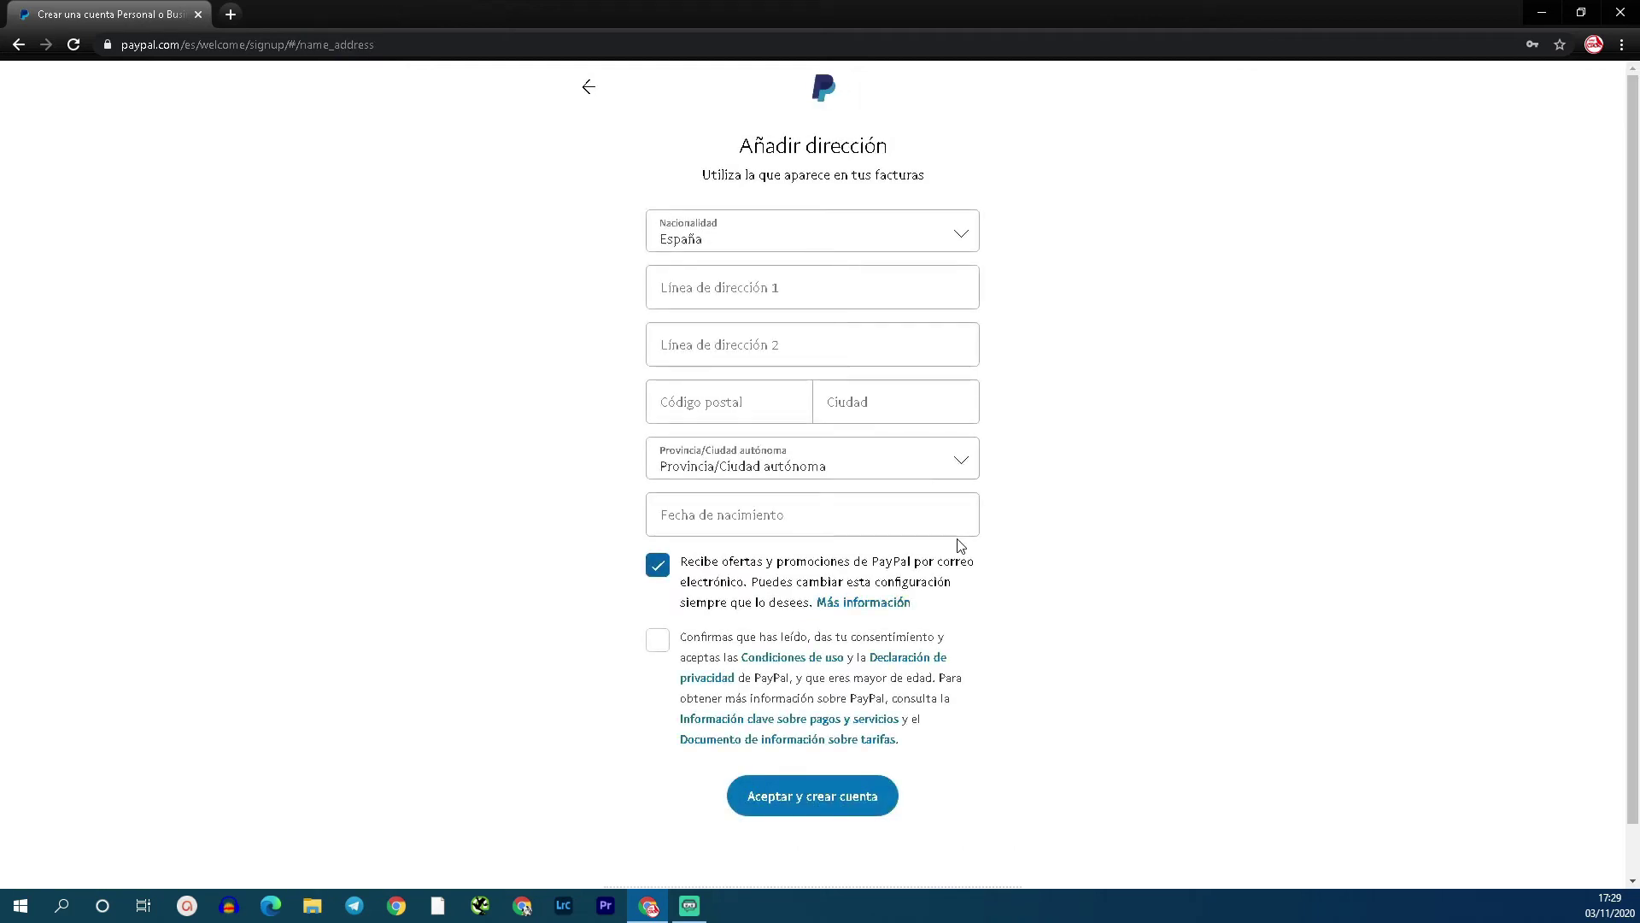
click(787, 288)
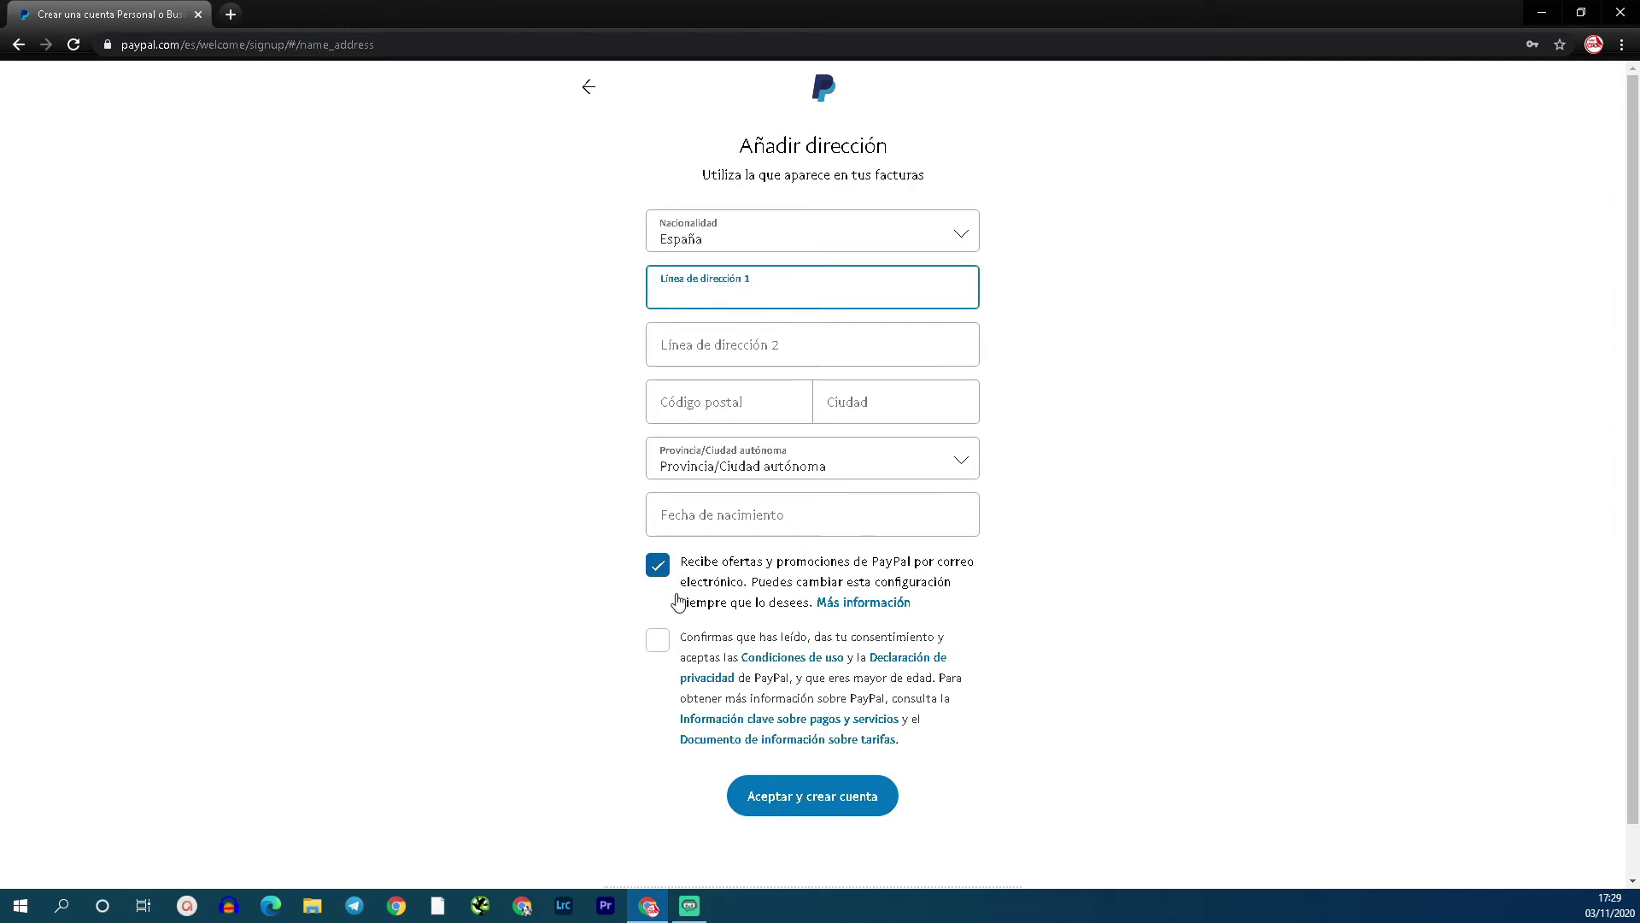
click(736, 393)
click(732, 295)
key(Tab)
key(Tab)
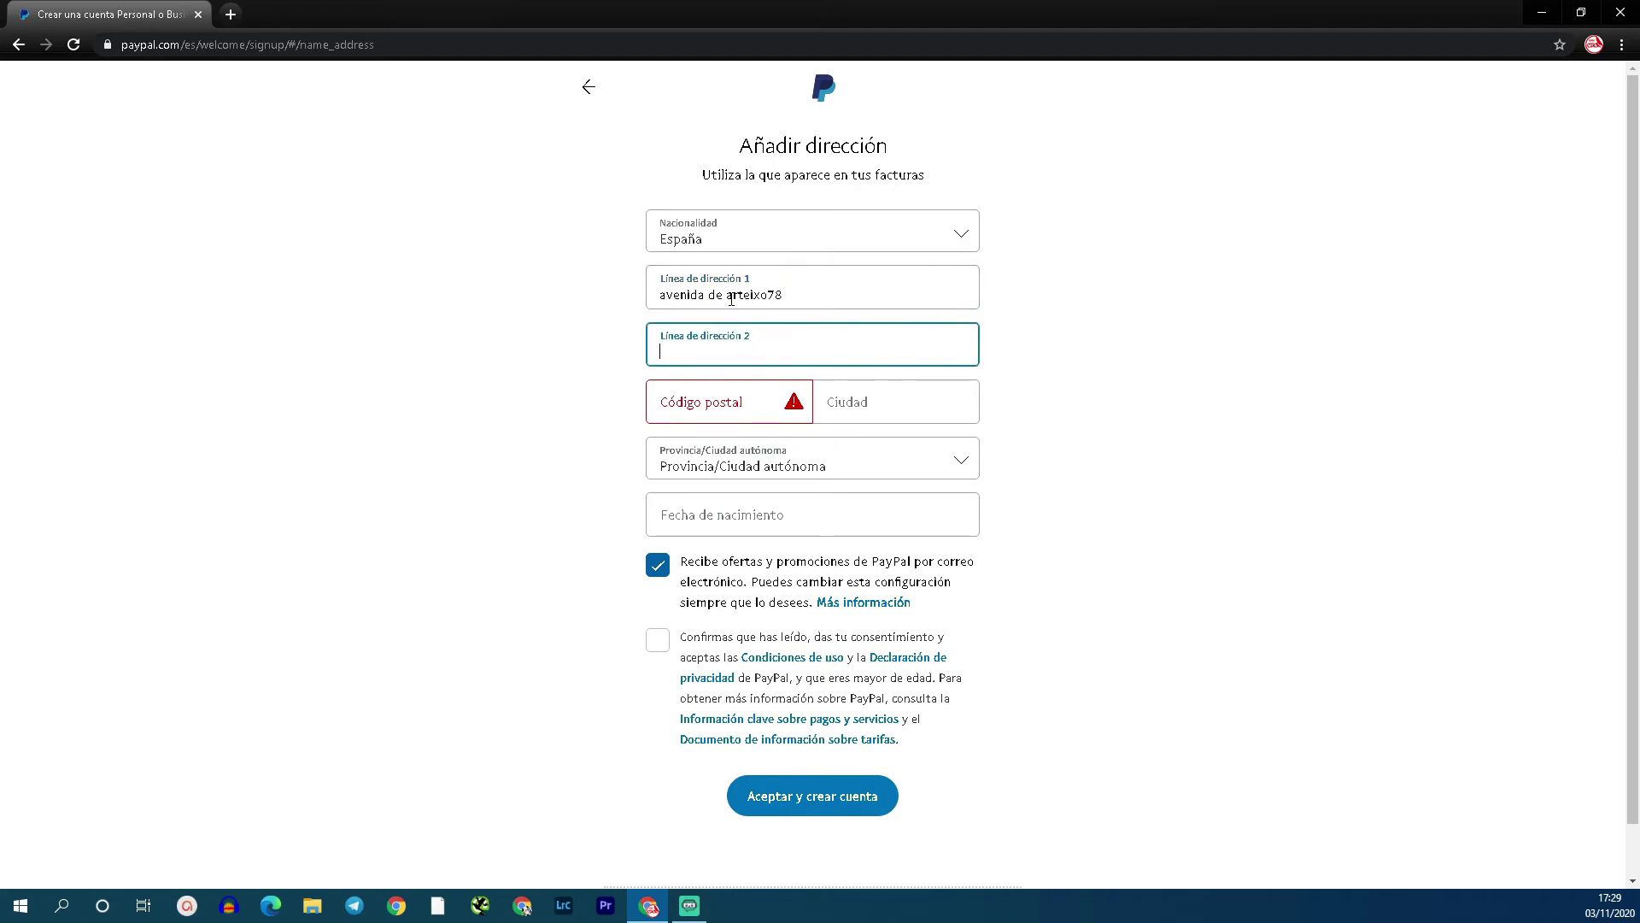
text(15007)
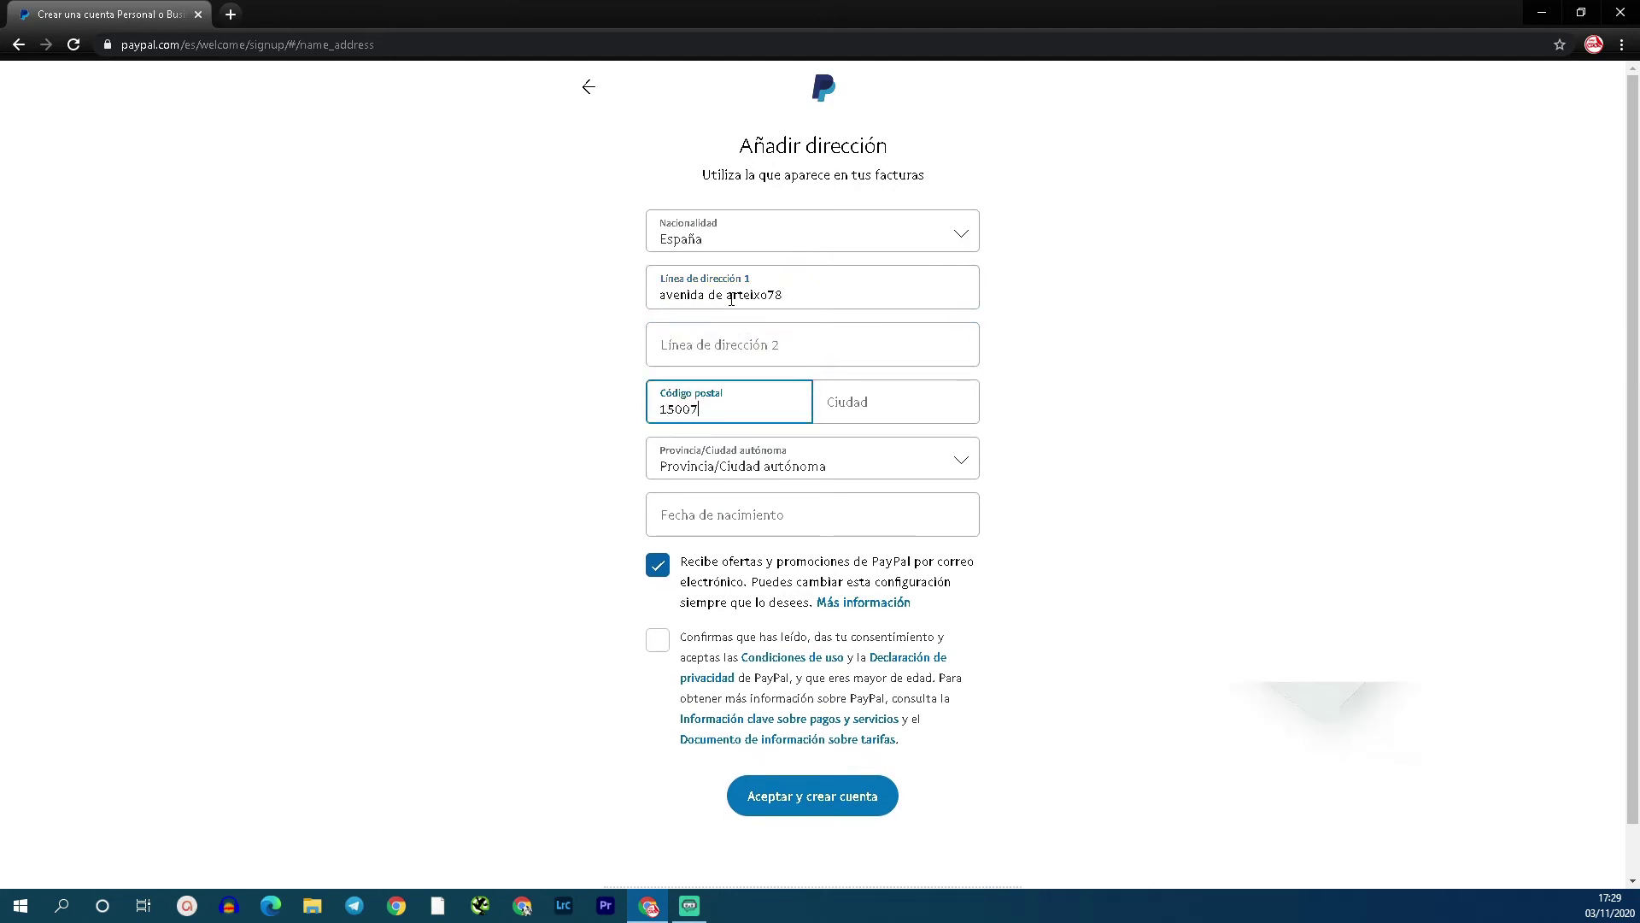
key(Tab)
text(A)
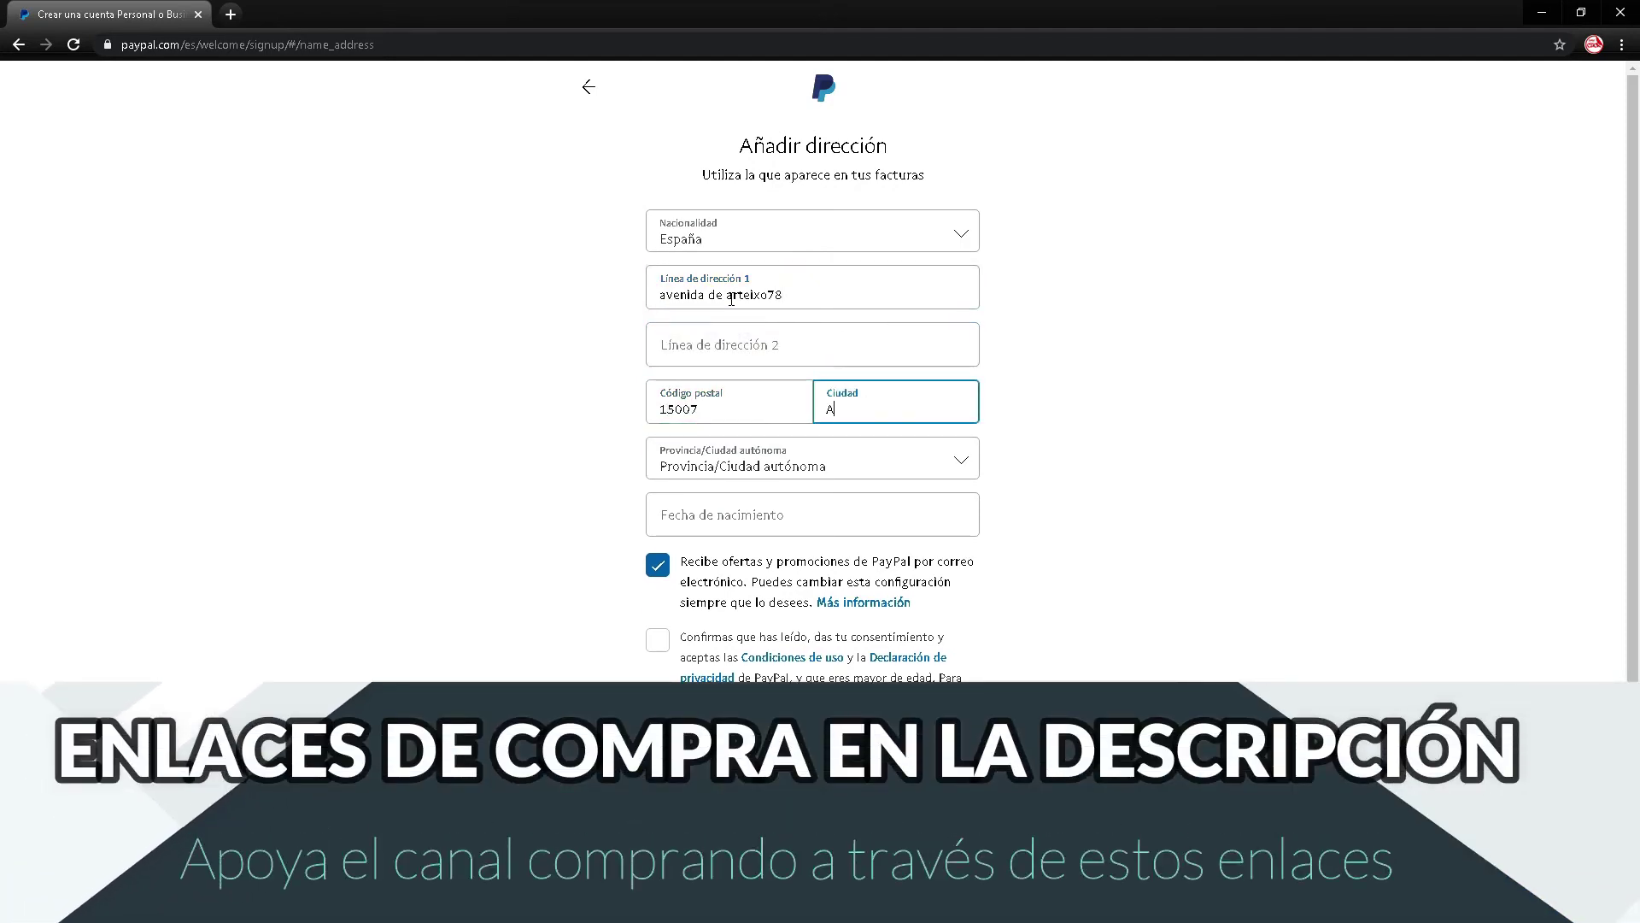
text( CORUÑA)
key(Tab)
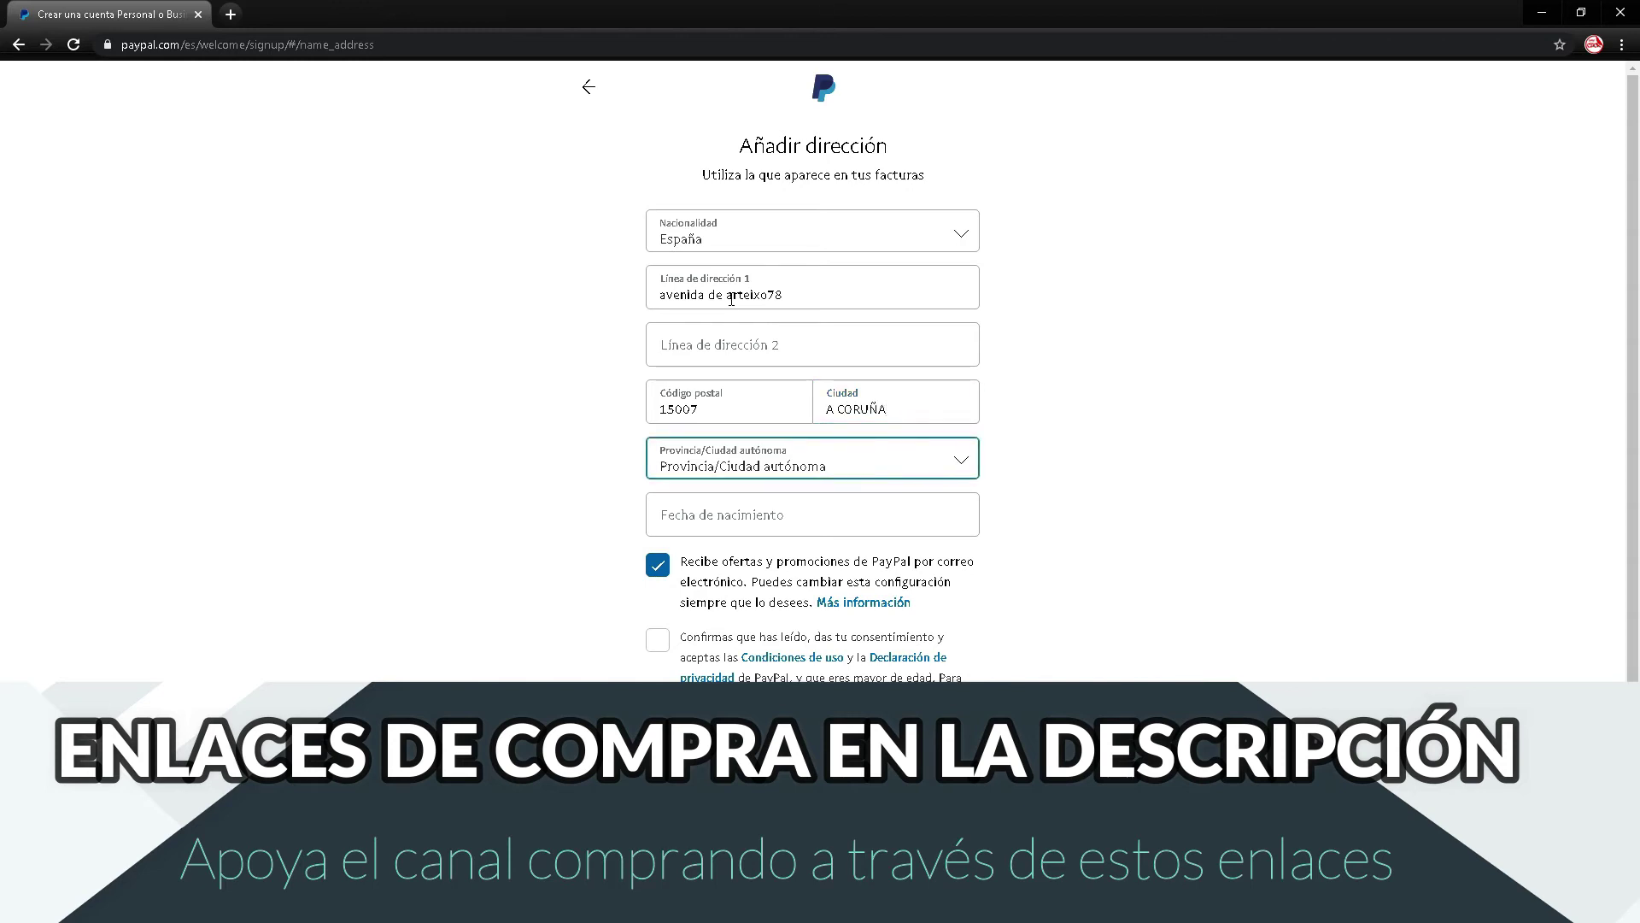
Choose the province from the list and enter the date of birth
click(761, 465)
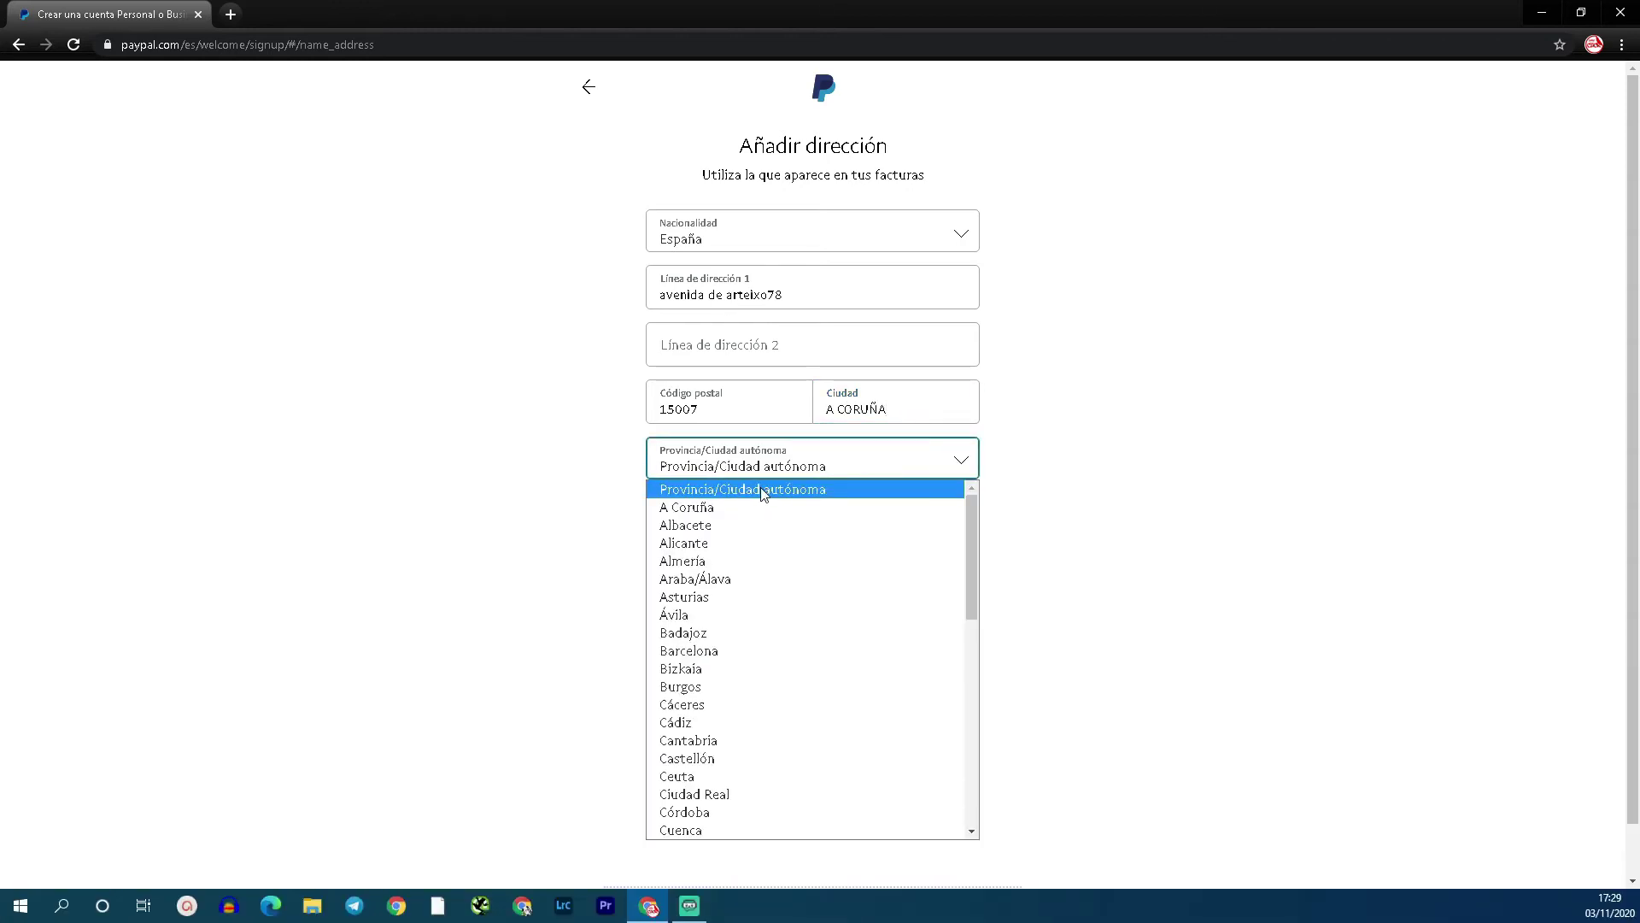
click(761, 507)
click(769, 531)
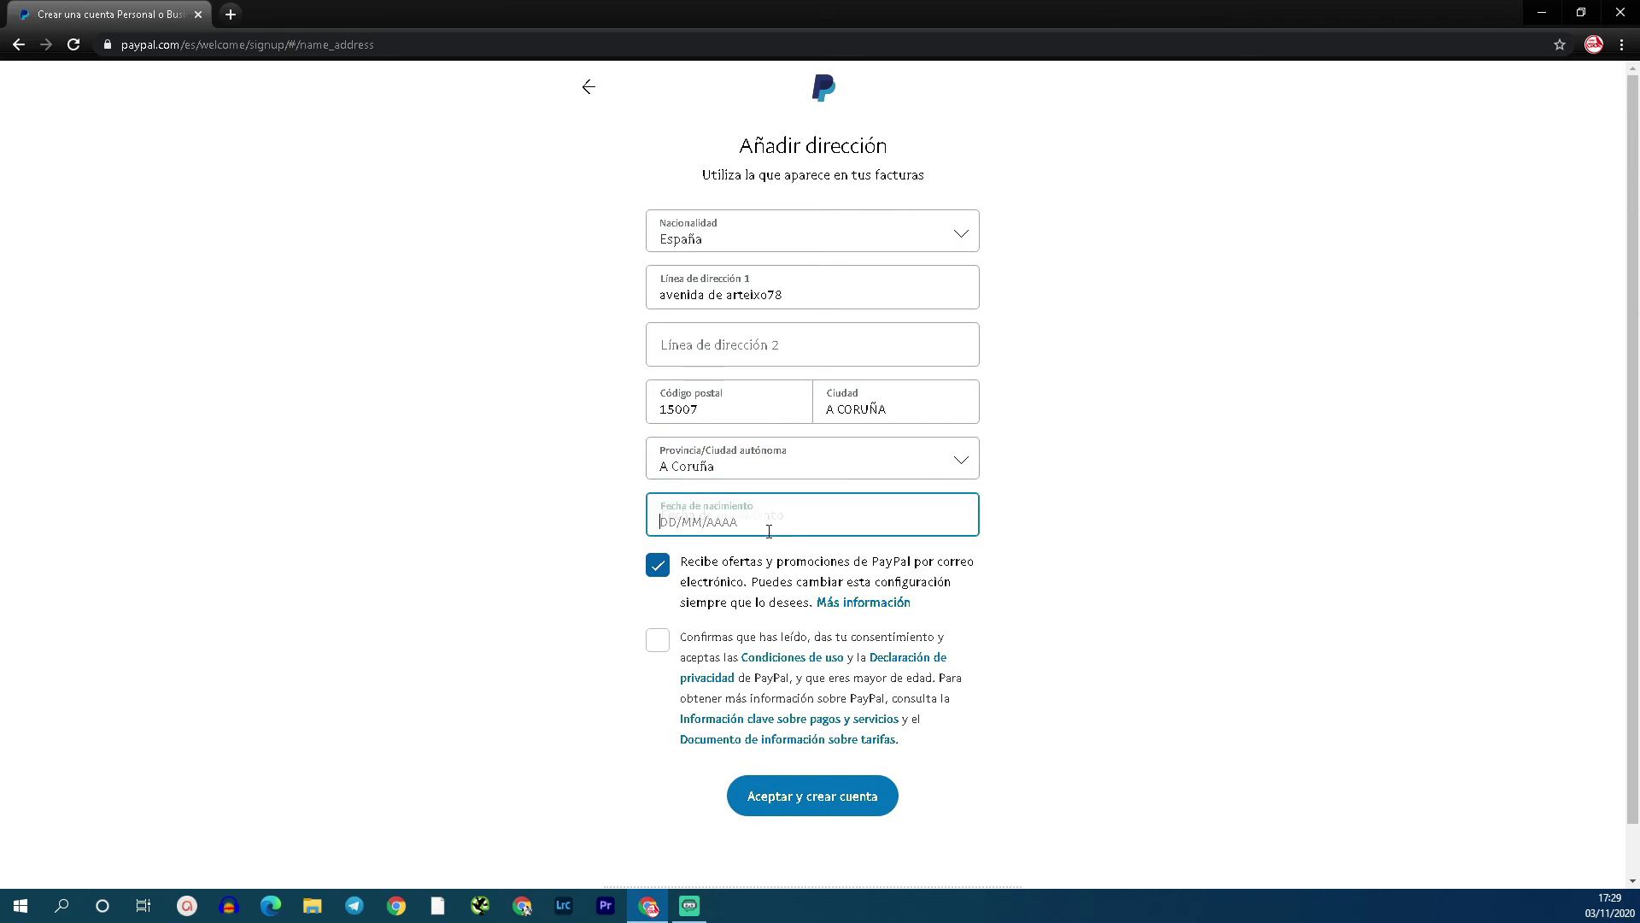
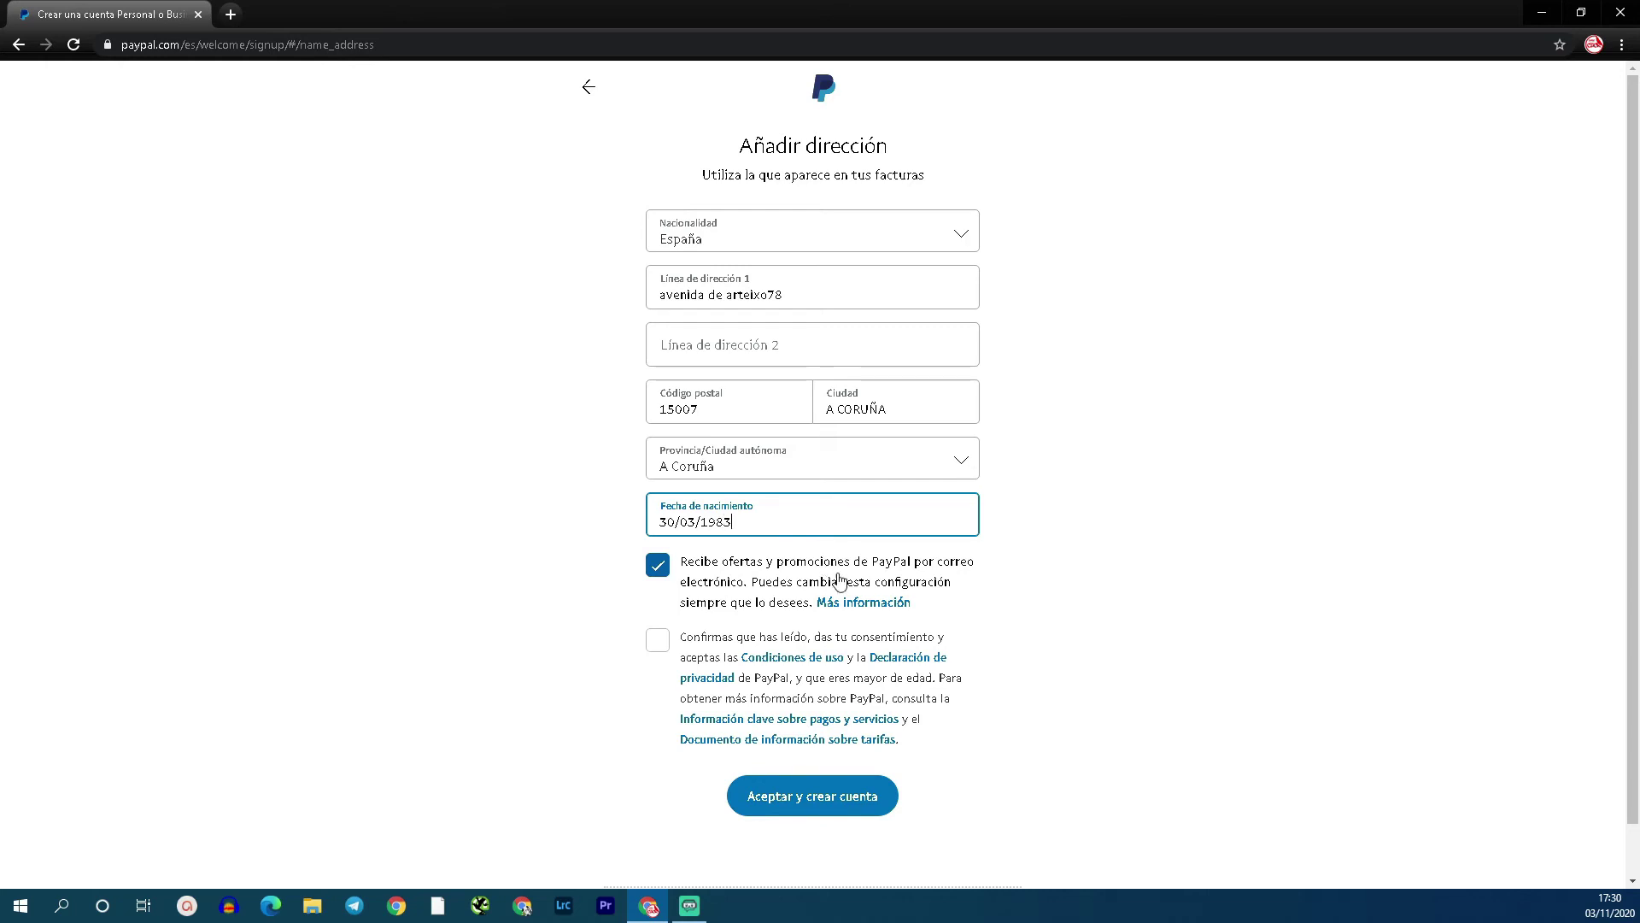
Untick promotional e-mails, accept the terms, and create the account with Aceptar y crear cuenta
click(660, 567)
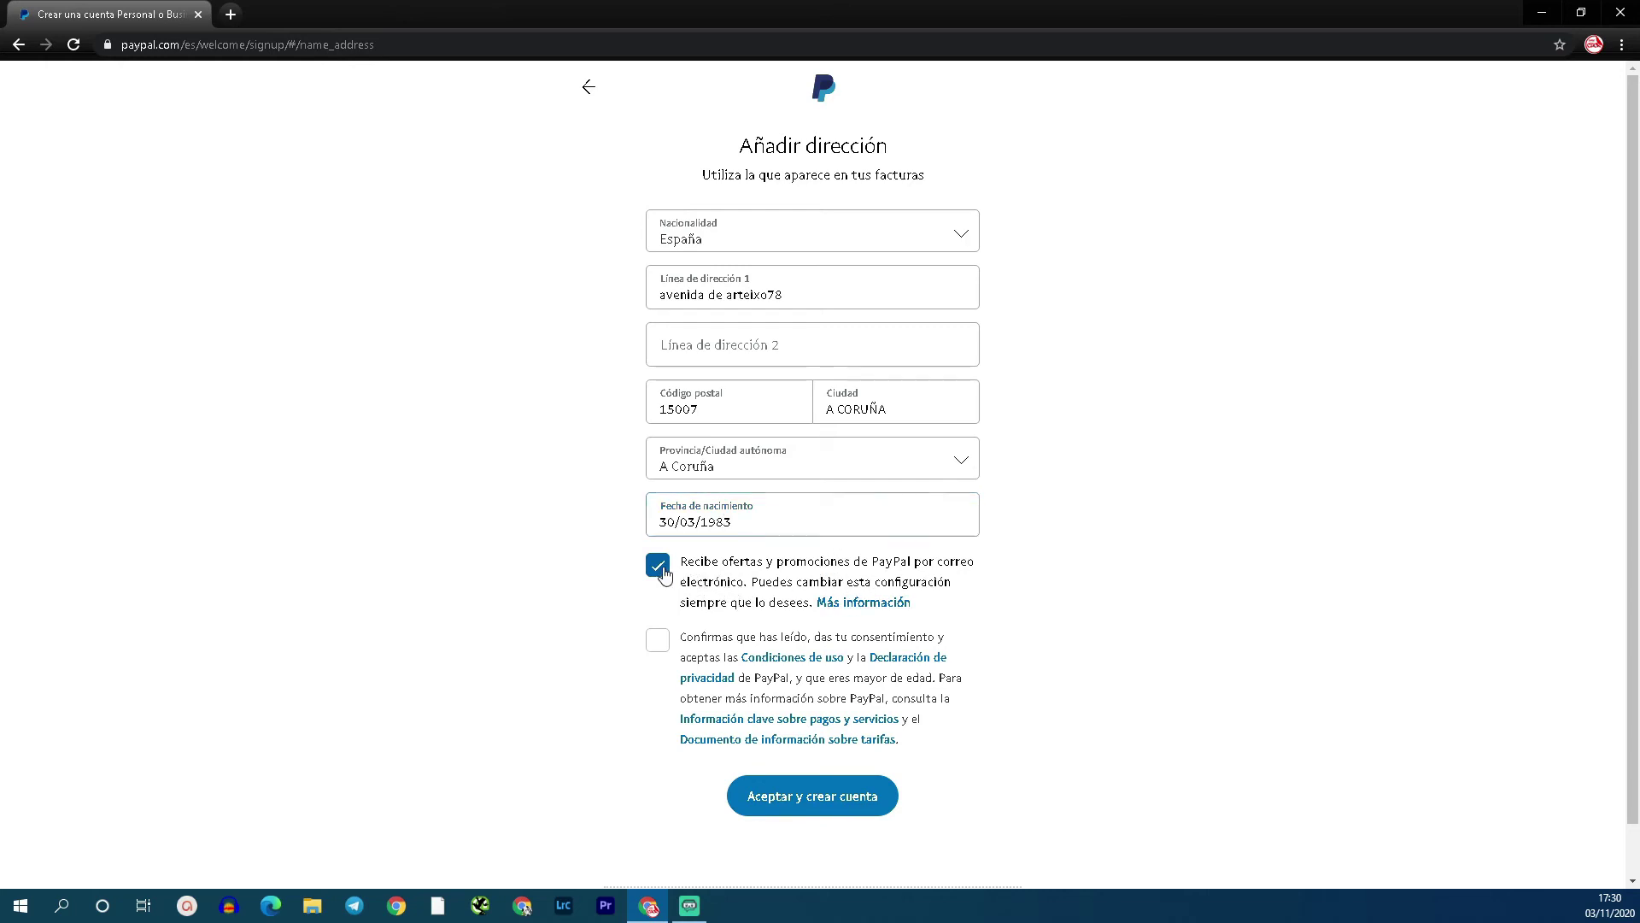
click(658, 647)
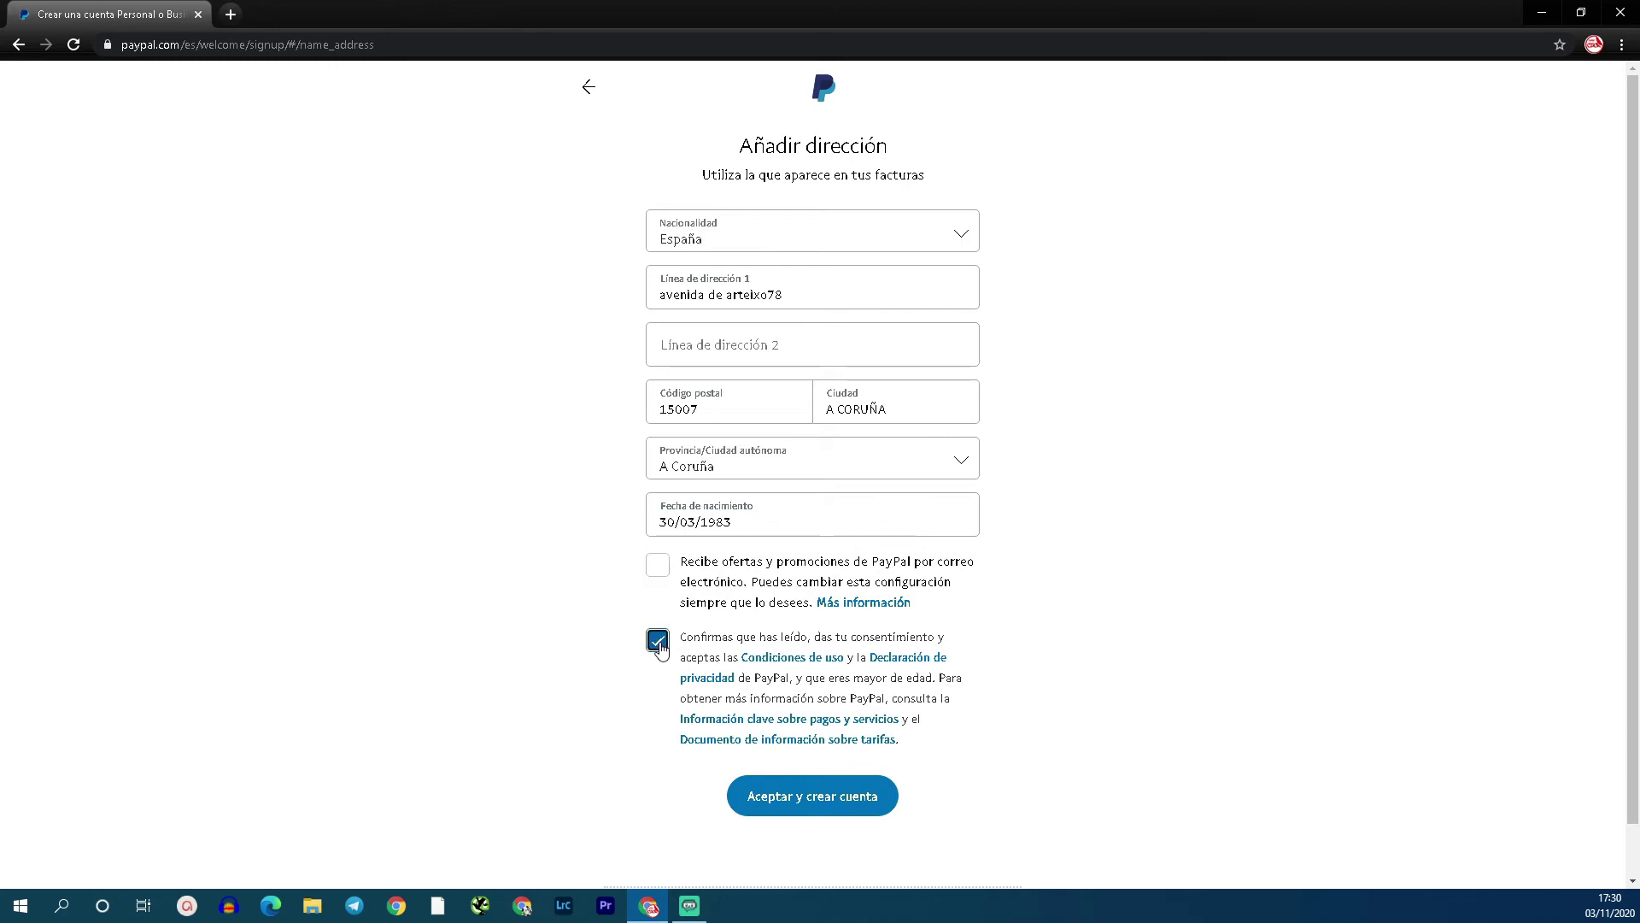
click(814, 803)
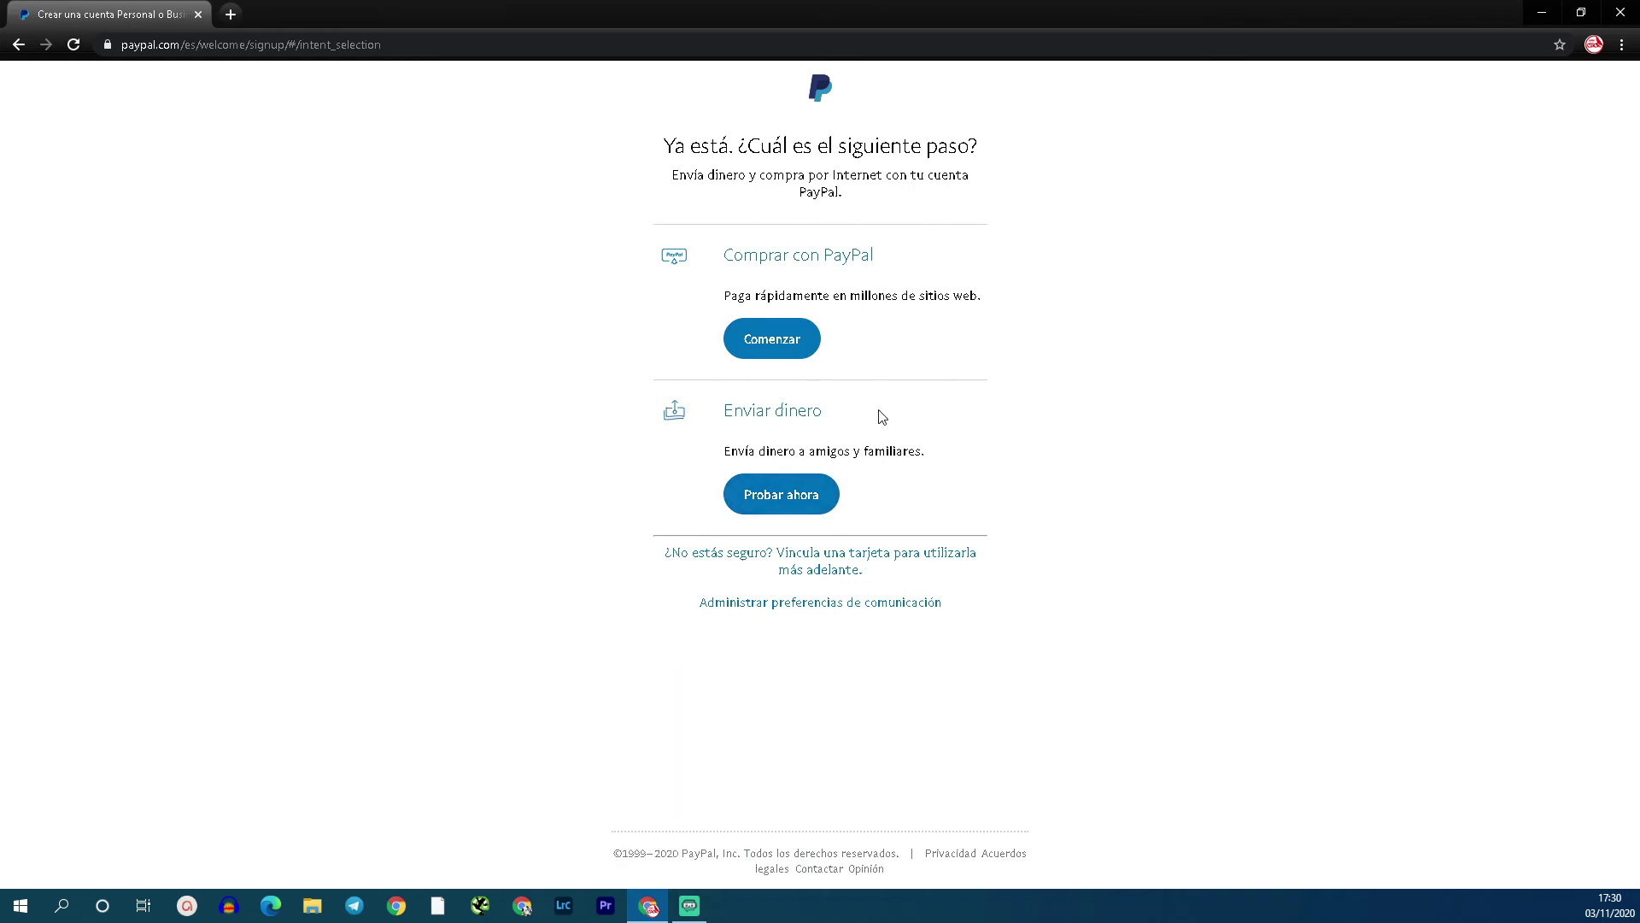
Choose Comenzar under Comprar con PayPal and start on the card number field
click(803, 355)
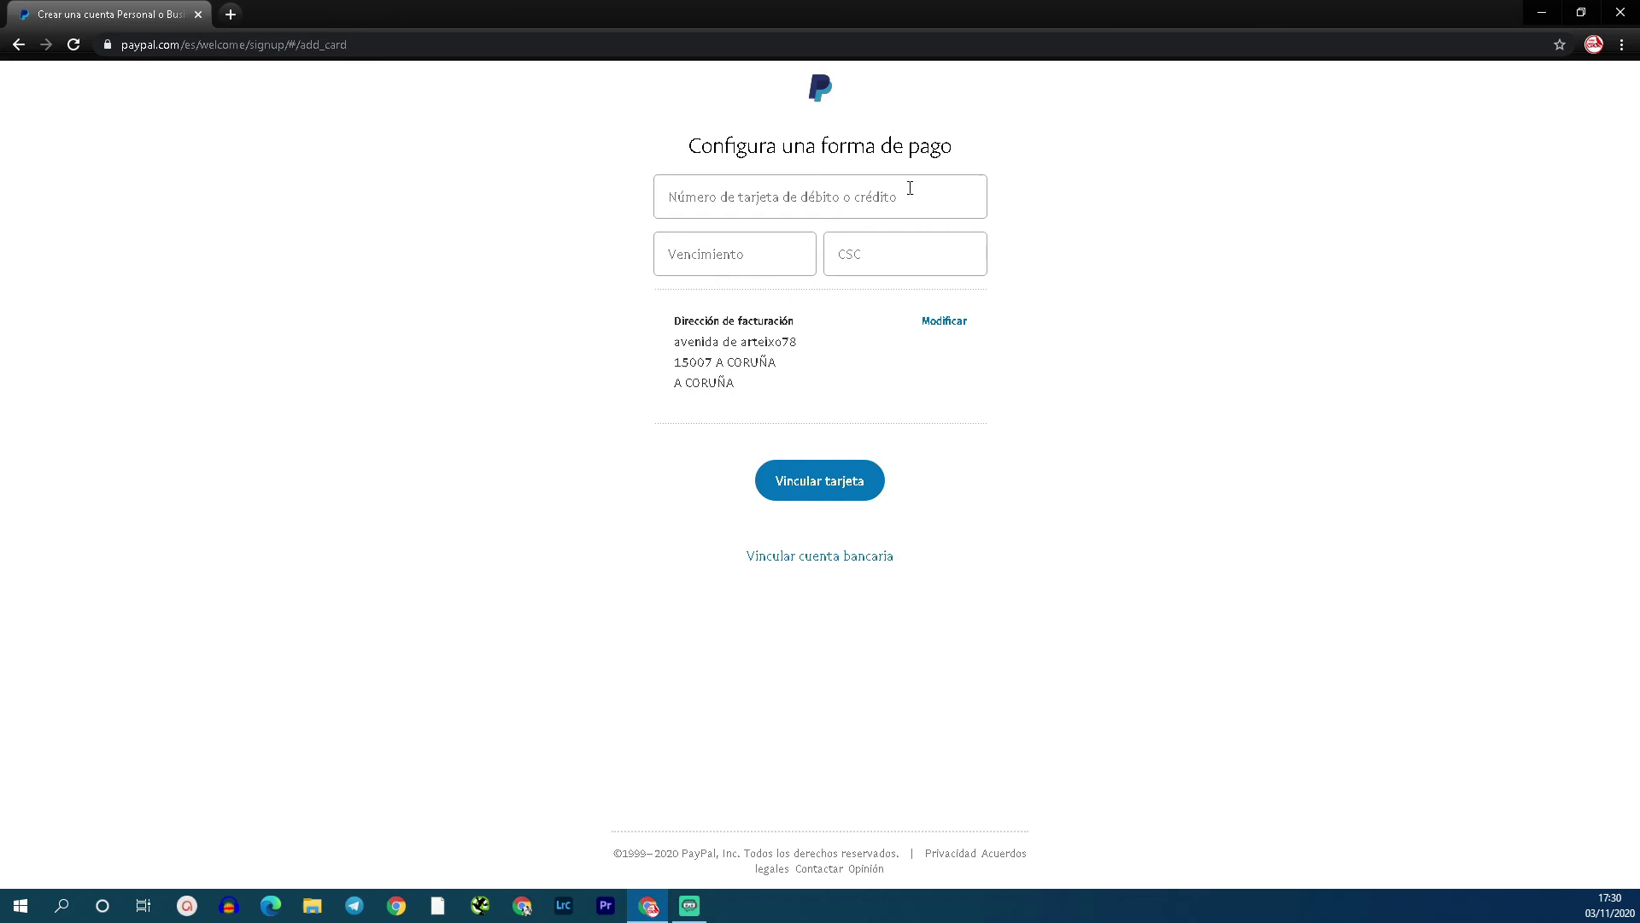
click(910, 188)
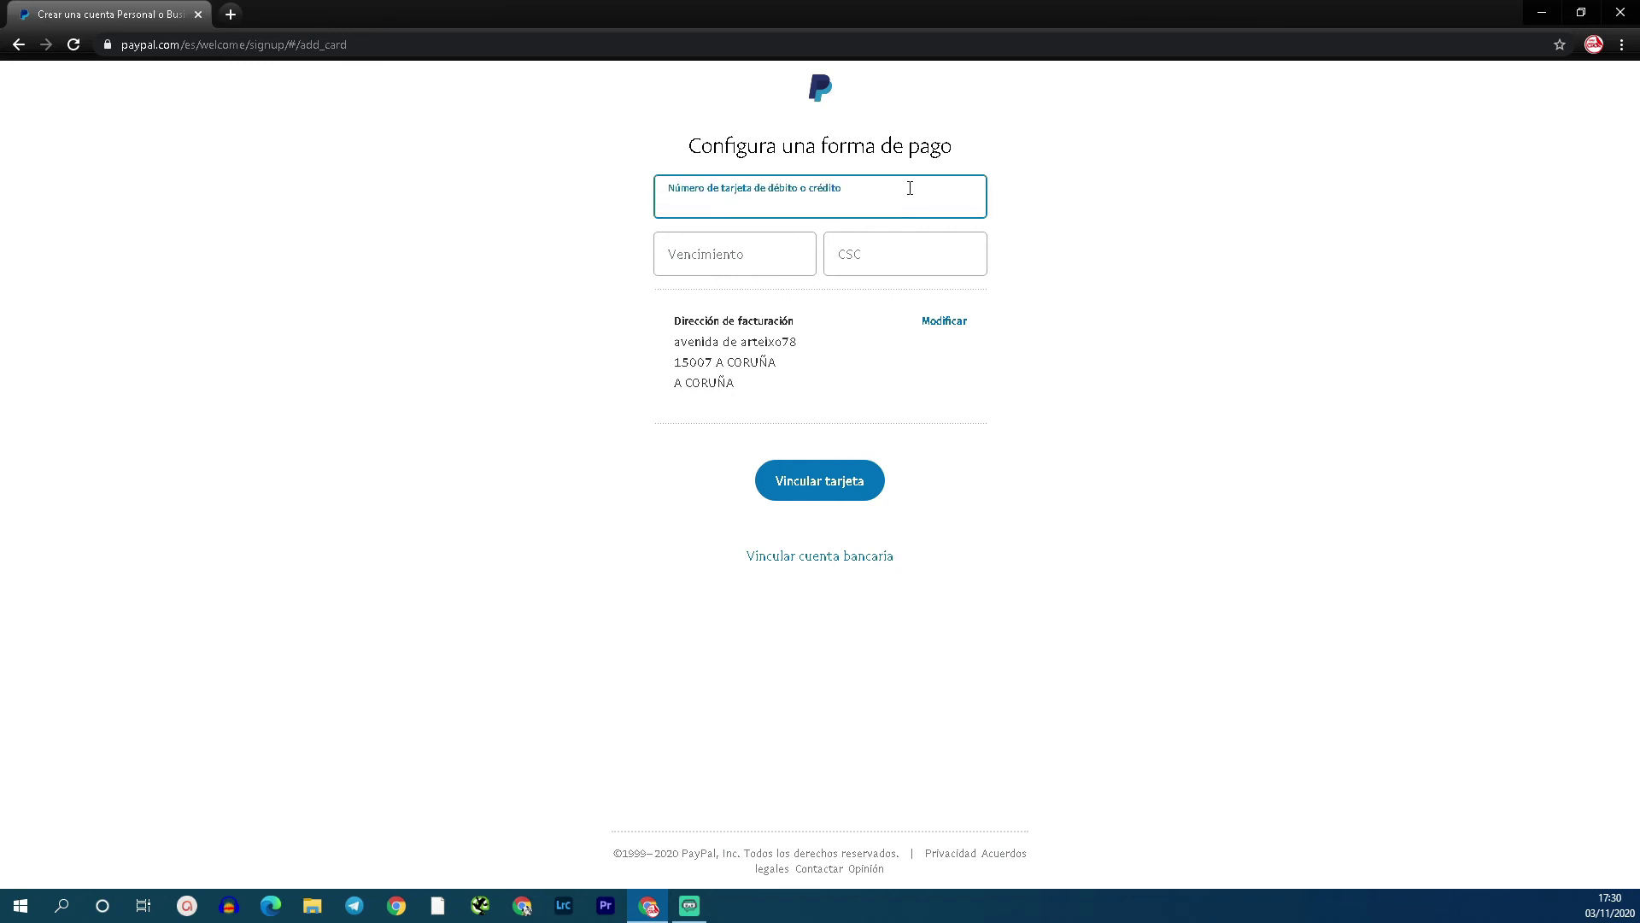